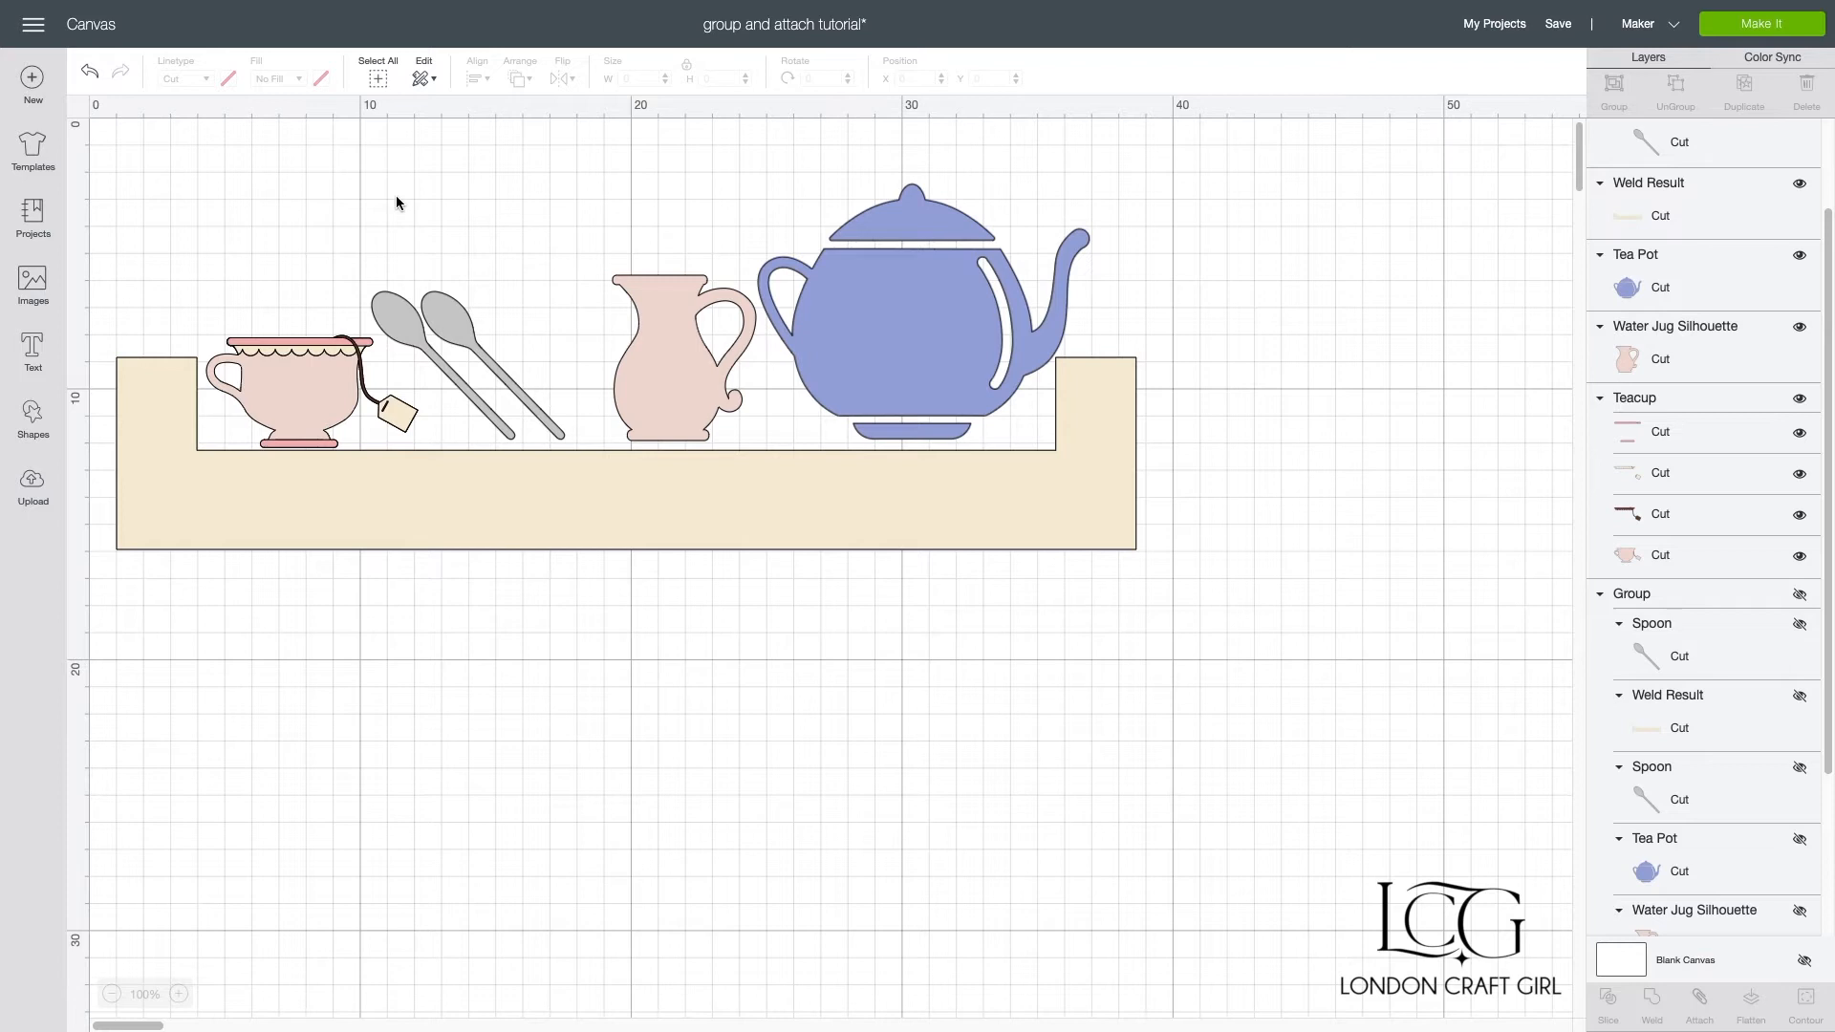
Step: Group the teacup, spoons, water jug, teapot and tray into one group
{"action": "left_click", "coordinate": [188, 454]}
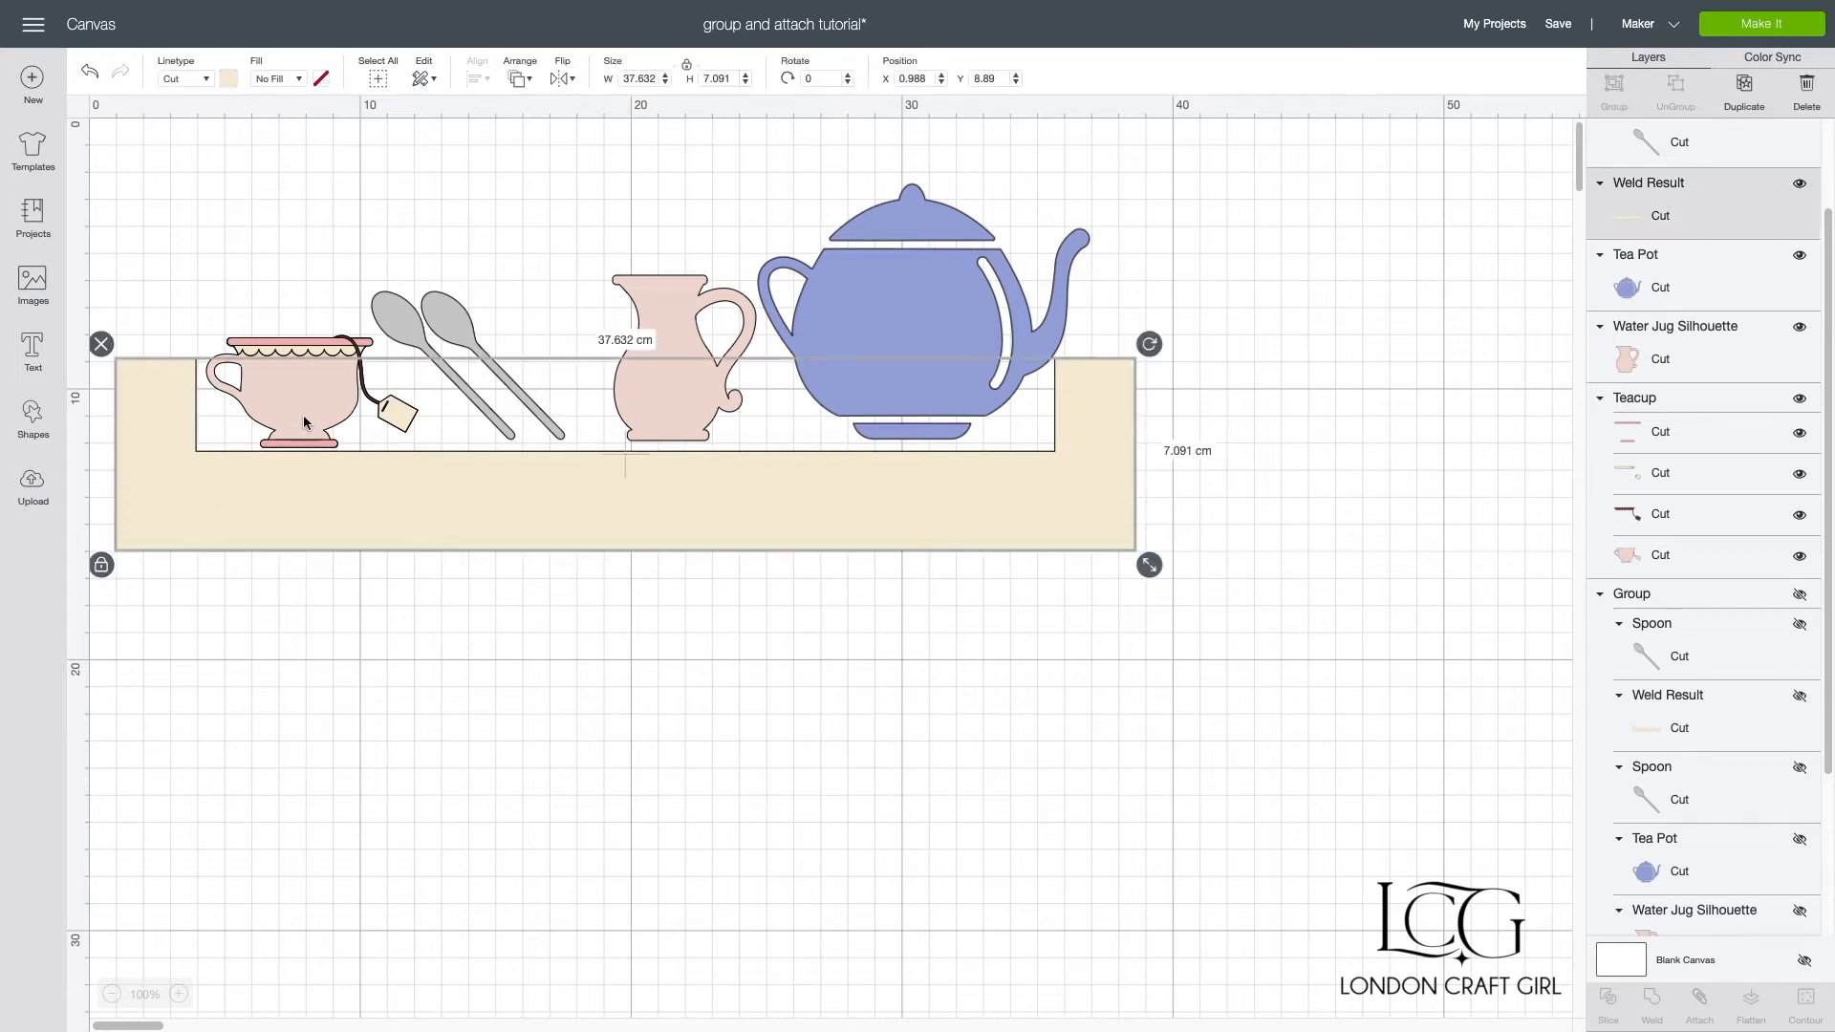
{"action": "left_click", "coordinate": [365, 275]}
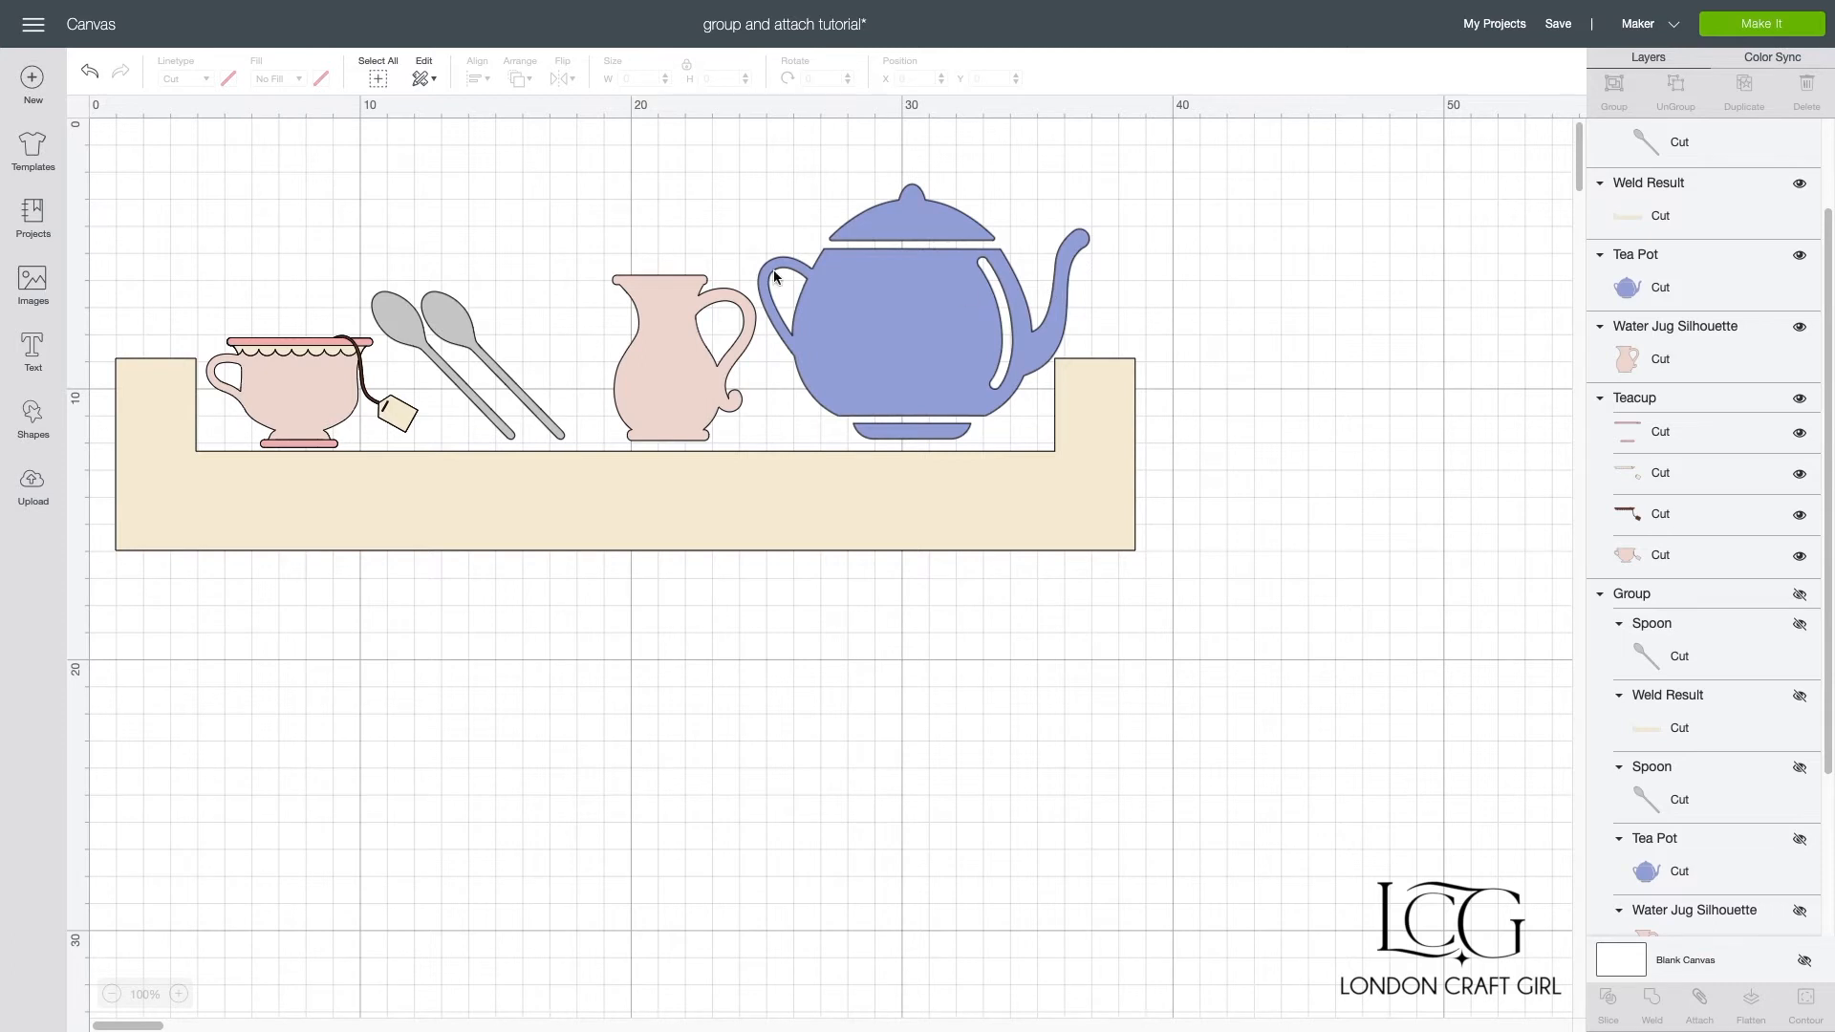
{"action": "left_click_drag", "start_coordinate": [102, 608], "coordinate": [1159, 135]}
{"action": "right_click", "coordinate": [901, 346]}
{"action": "left_click", "coordinate": [939, 367]}
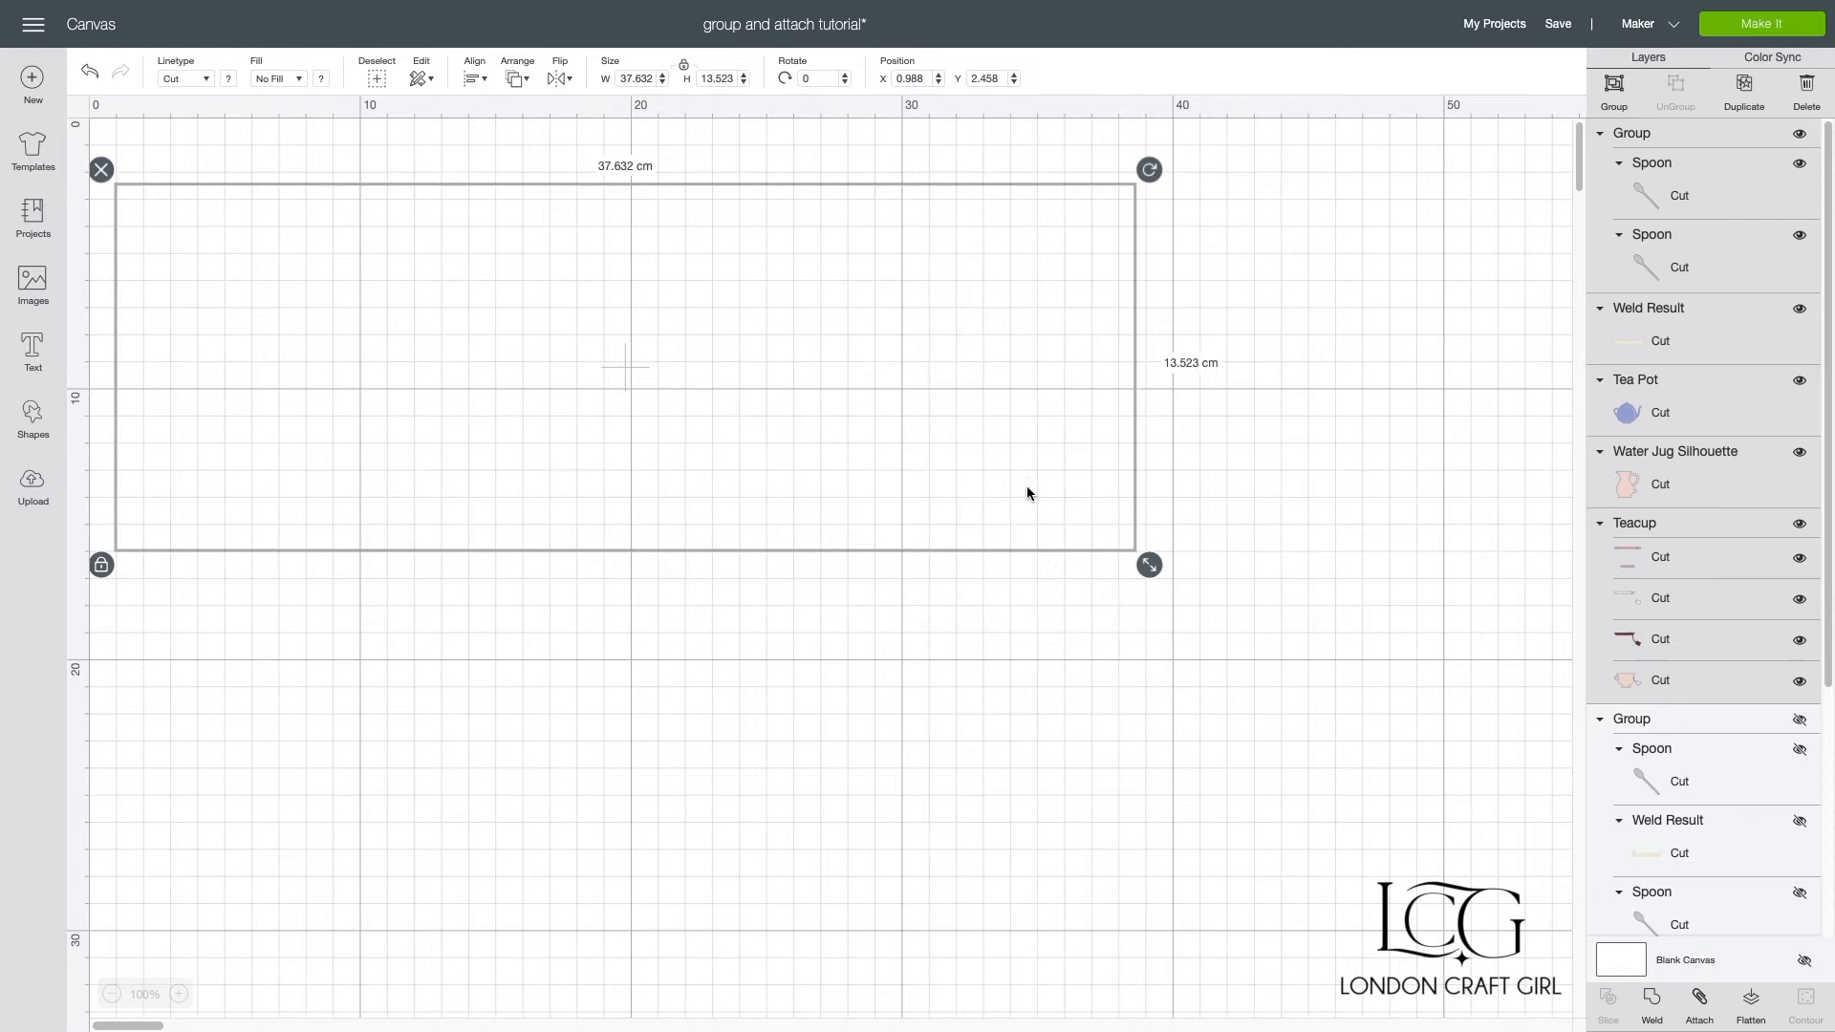
{"action": "left_click", "coordinate": [557, 616]}
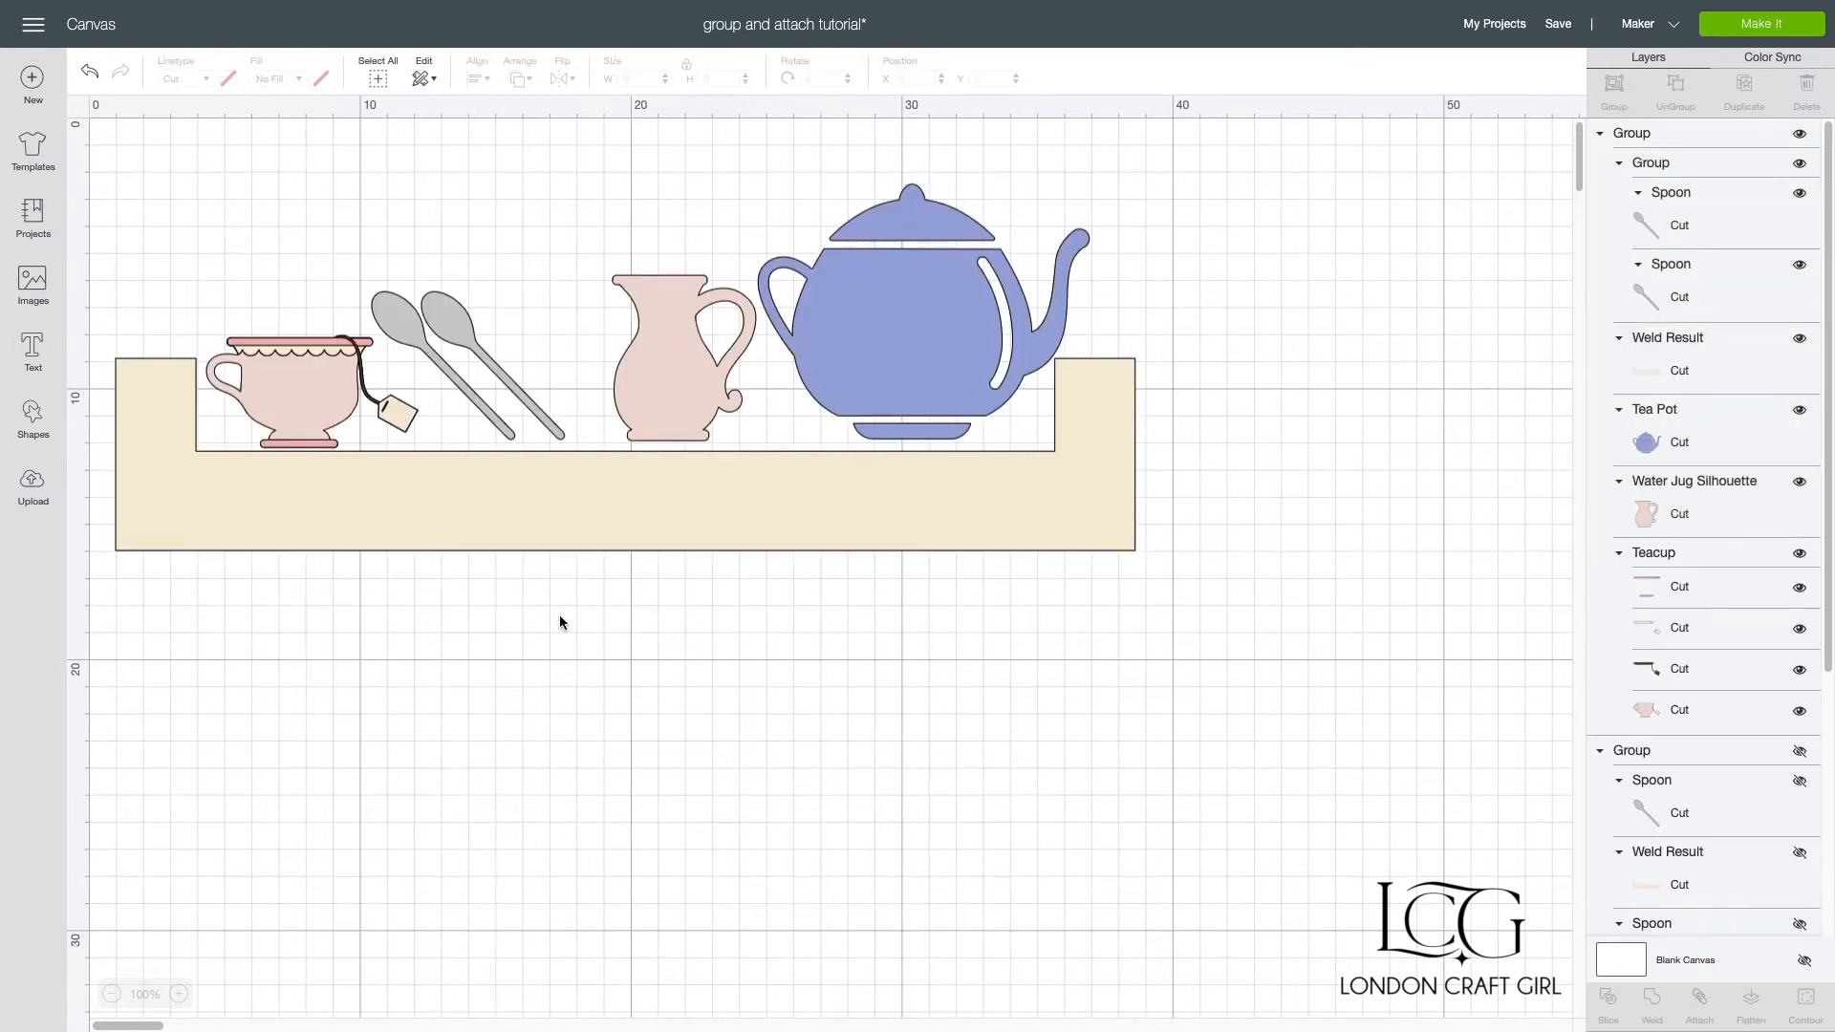
Step: Preview how the grouped design is laid out on the cutting mats, inspect the spoons on mat 1, and return to the canvas
{"action": "left_click", "coordinate": [1761, 26]}
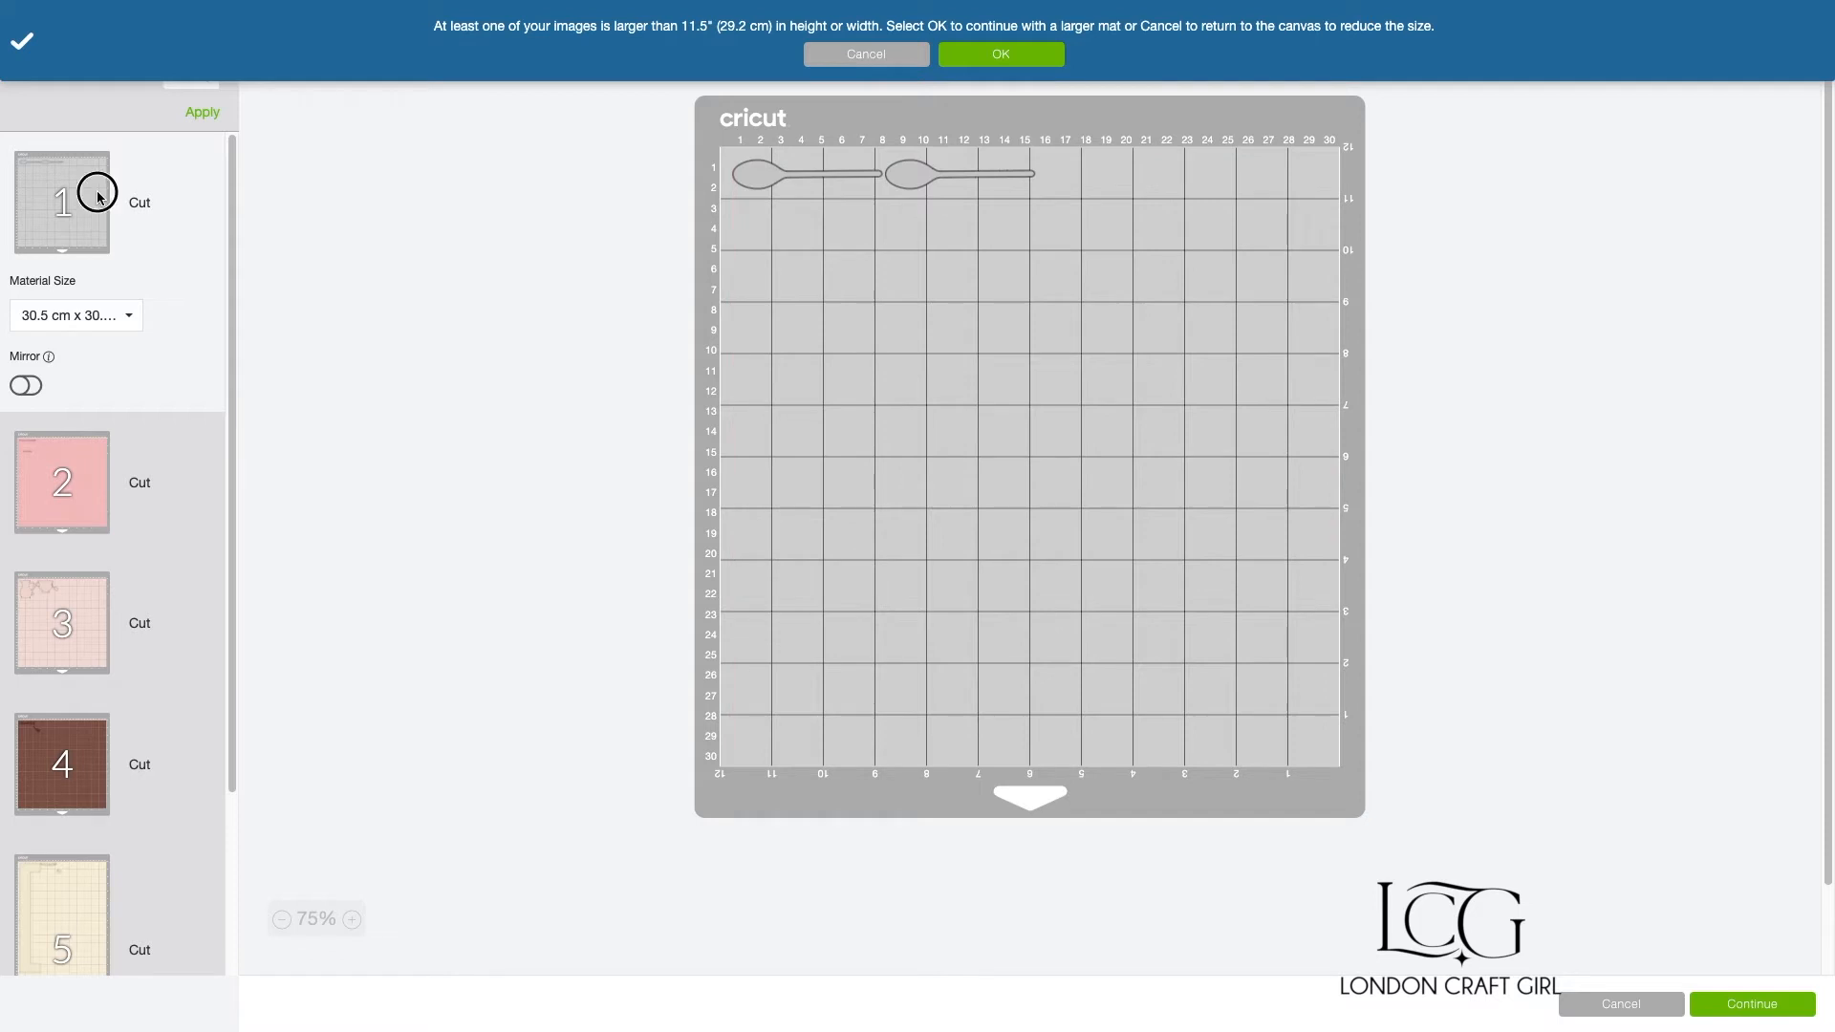
{"action": "left_click", "coordinate": [52, 497]}
{"action": "left_click", "coordinate": [68, 669]}
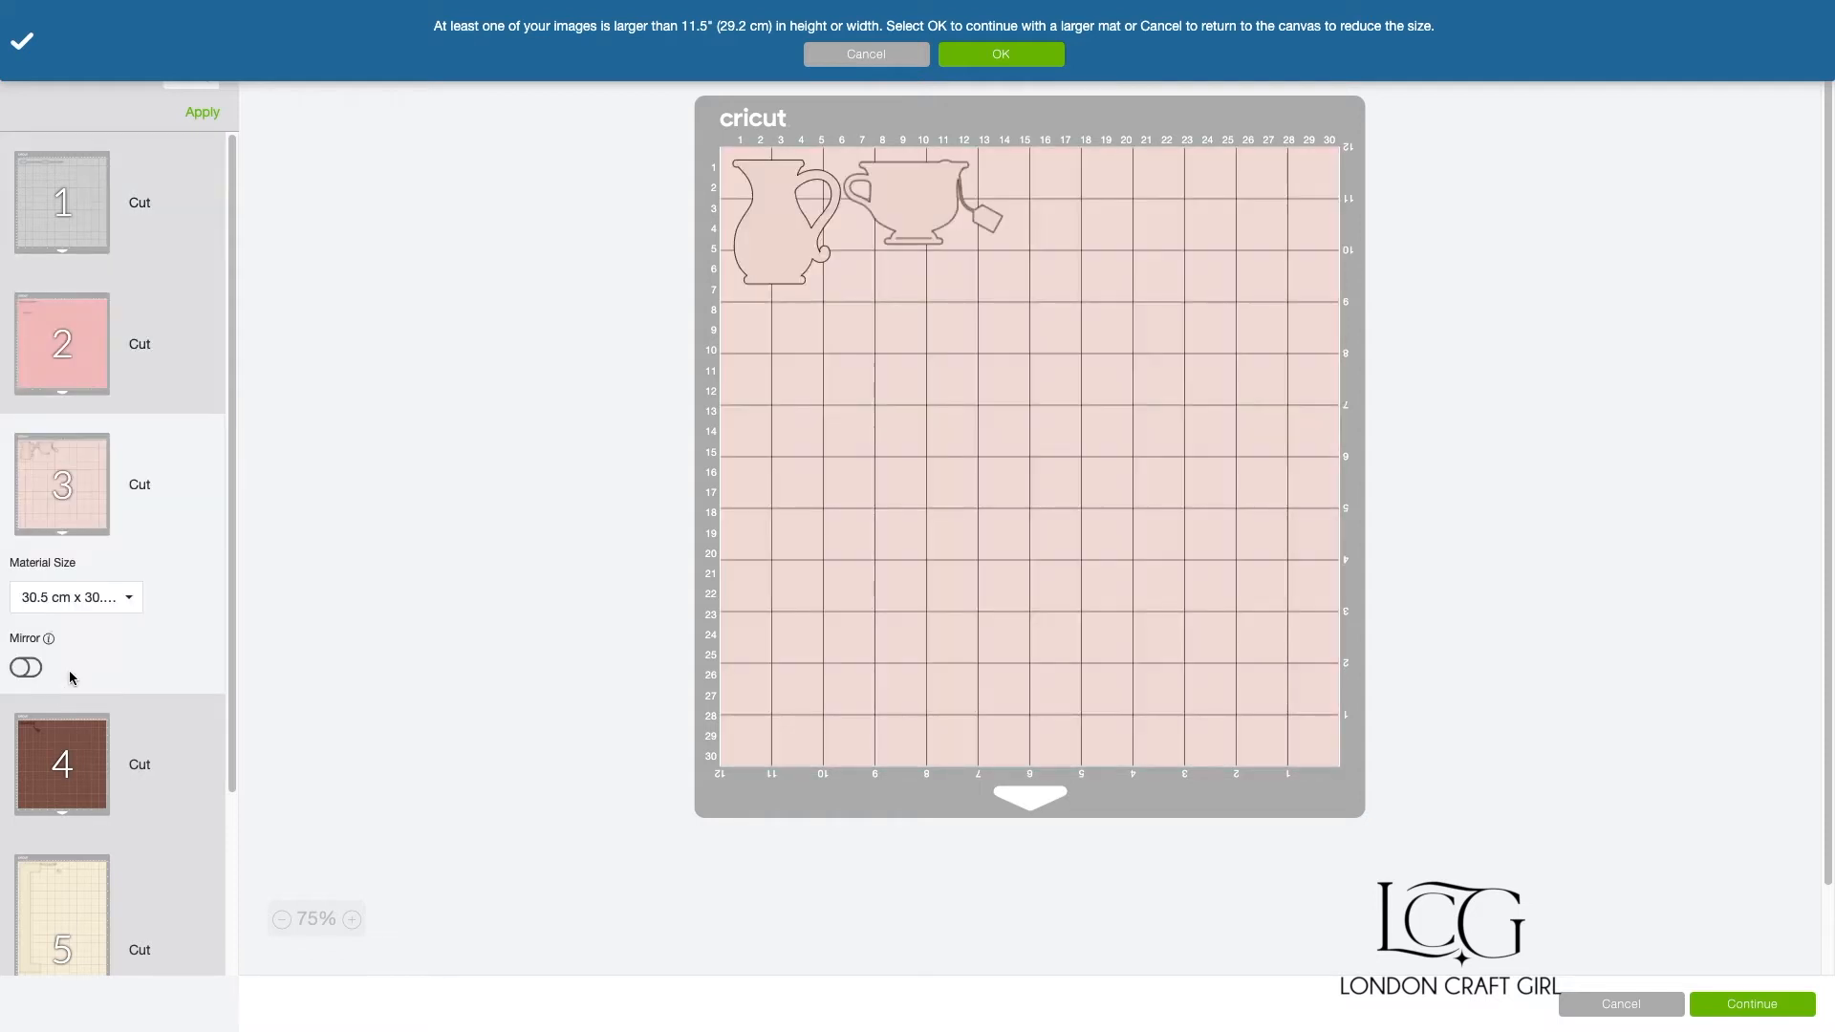
{"action": "left_click", "coordinate": [63, 764]}
{"action": "left_click", "coordinate": [42, 218]}
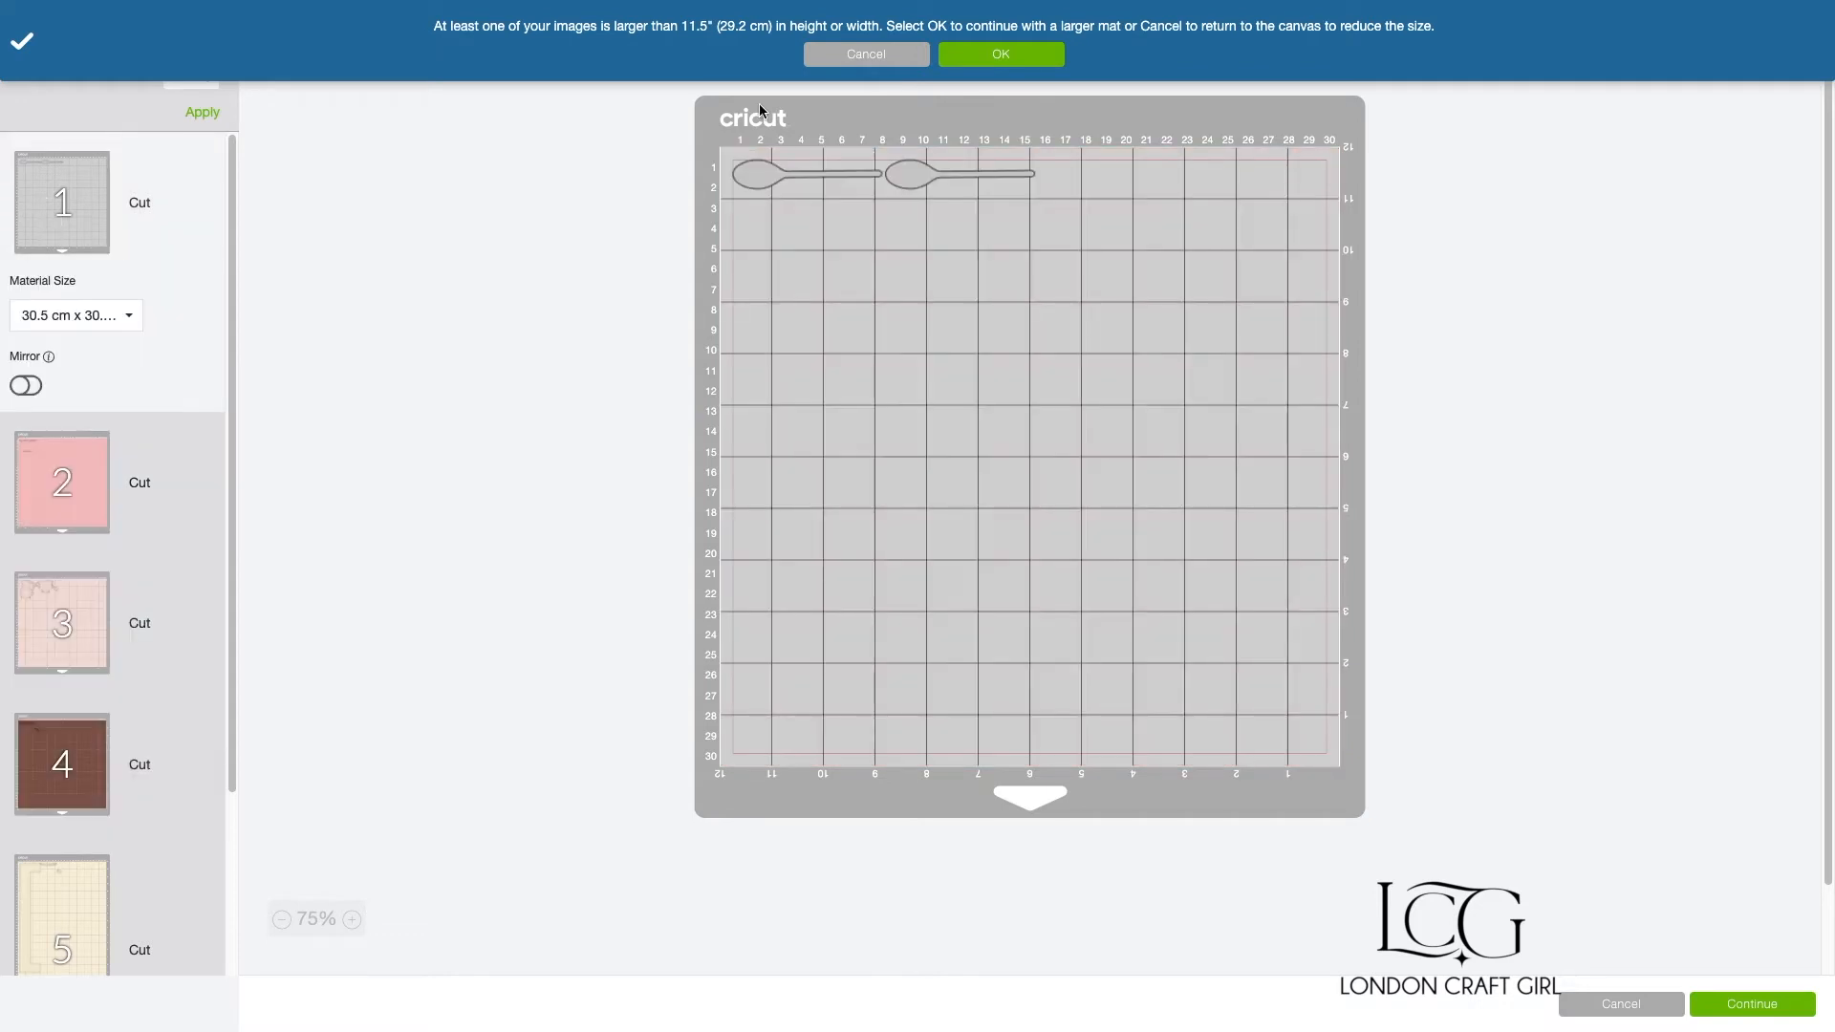
{"action": "left_click", "coordinate": [760, 181]}
{"action": "left_click", "coordinate": [917, 180]}
{"action": "left_click", "coordinate": [784, 174]}
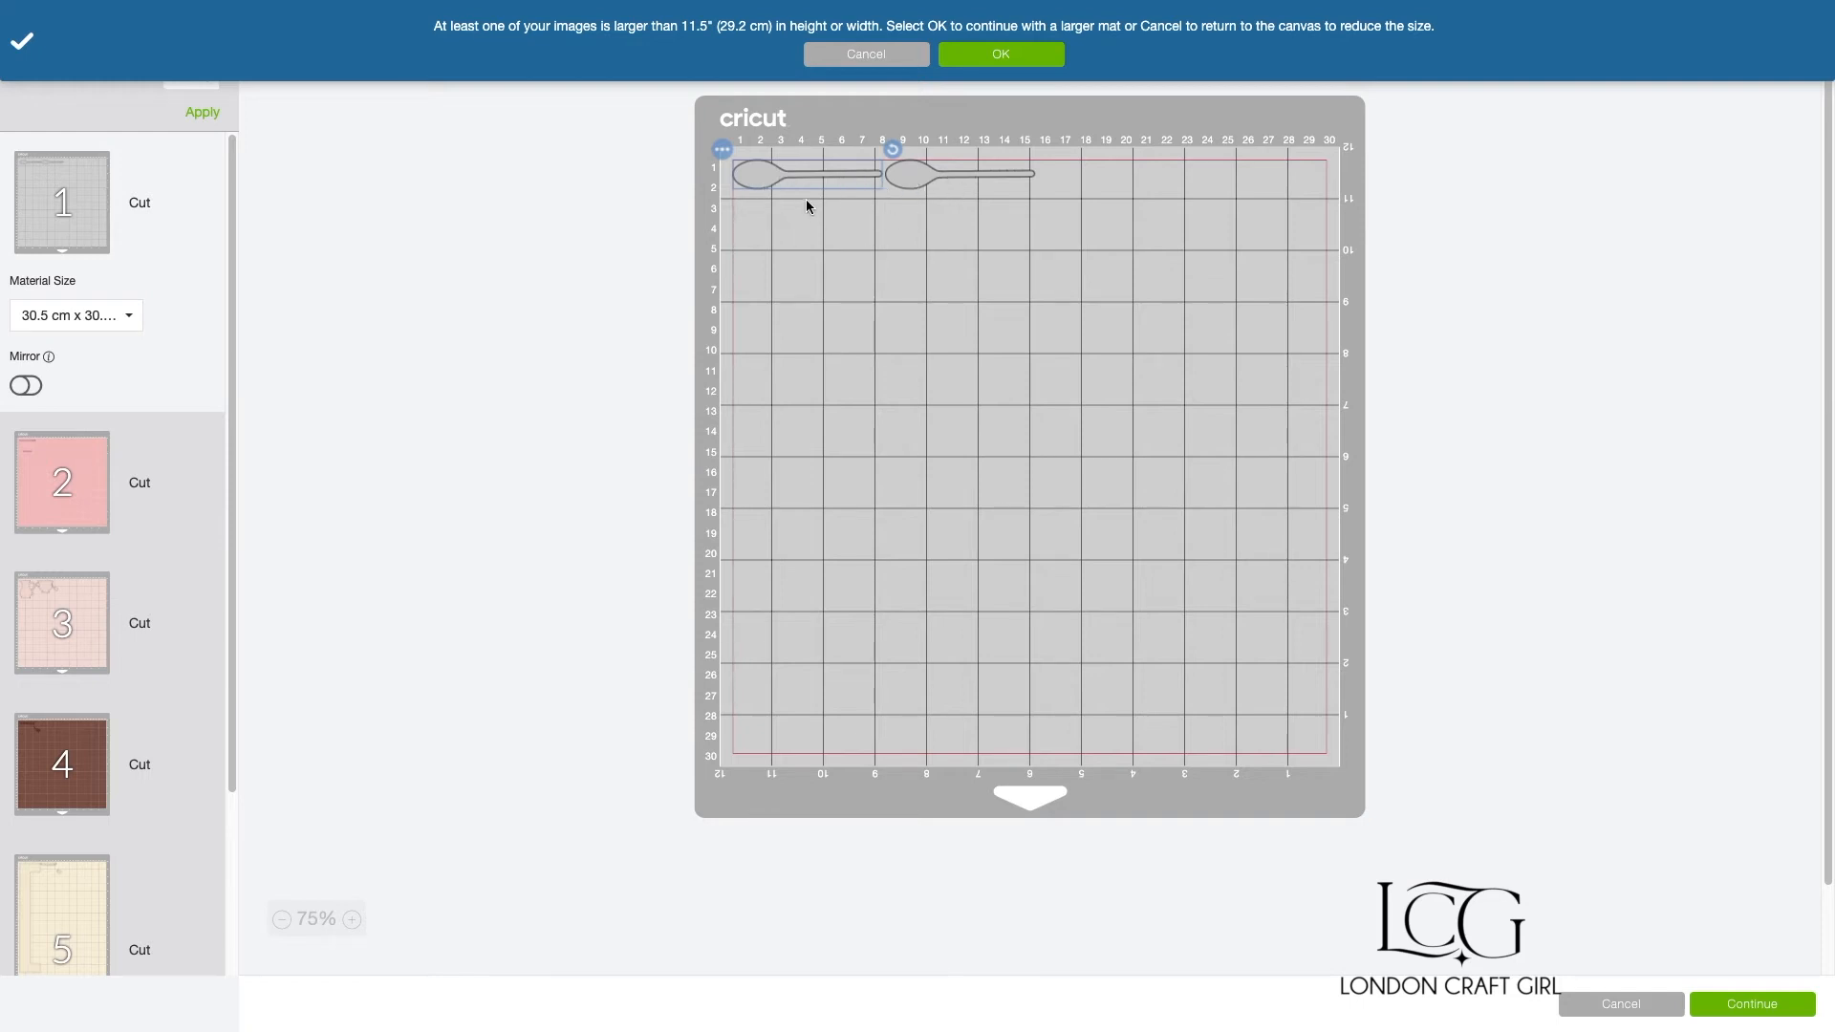
{"action": "left_click", "coordinate": [1608, 1002]}
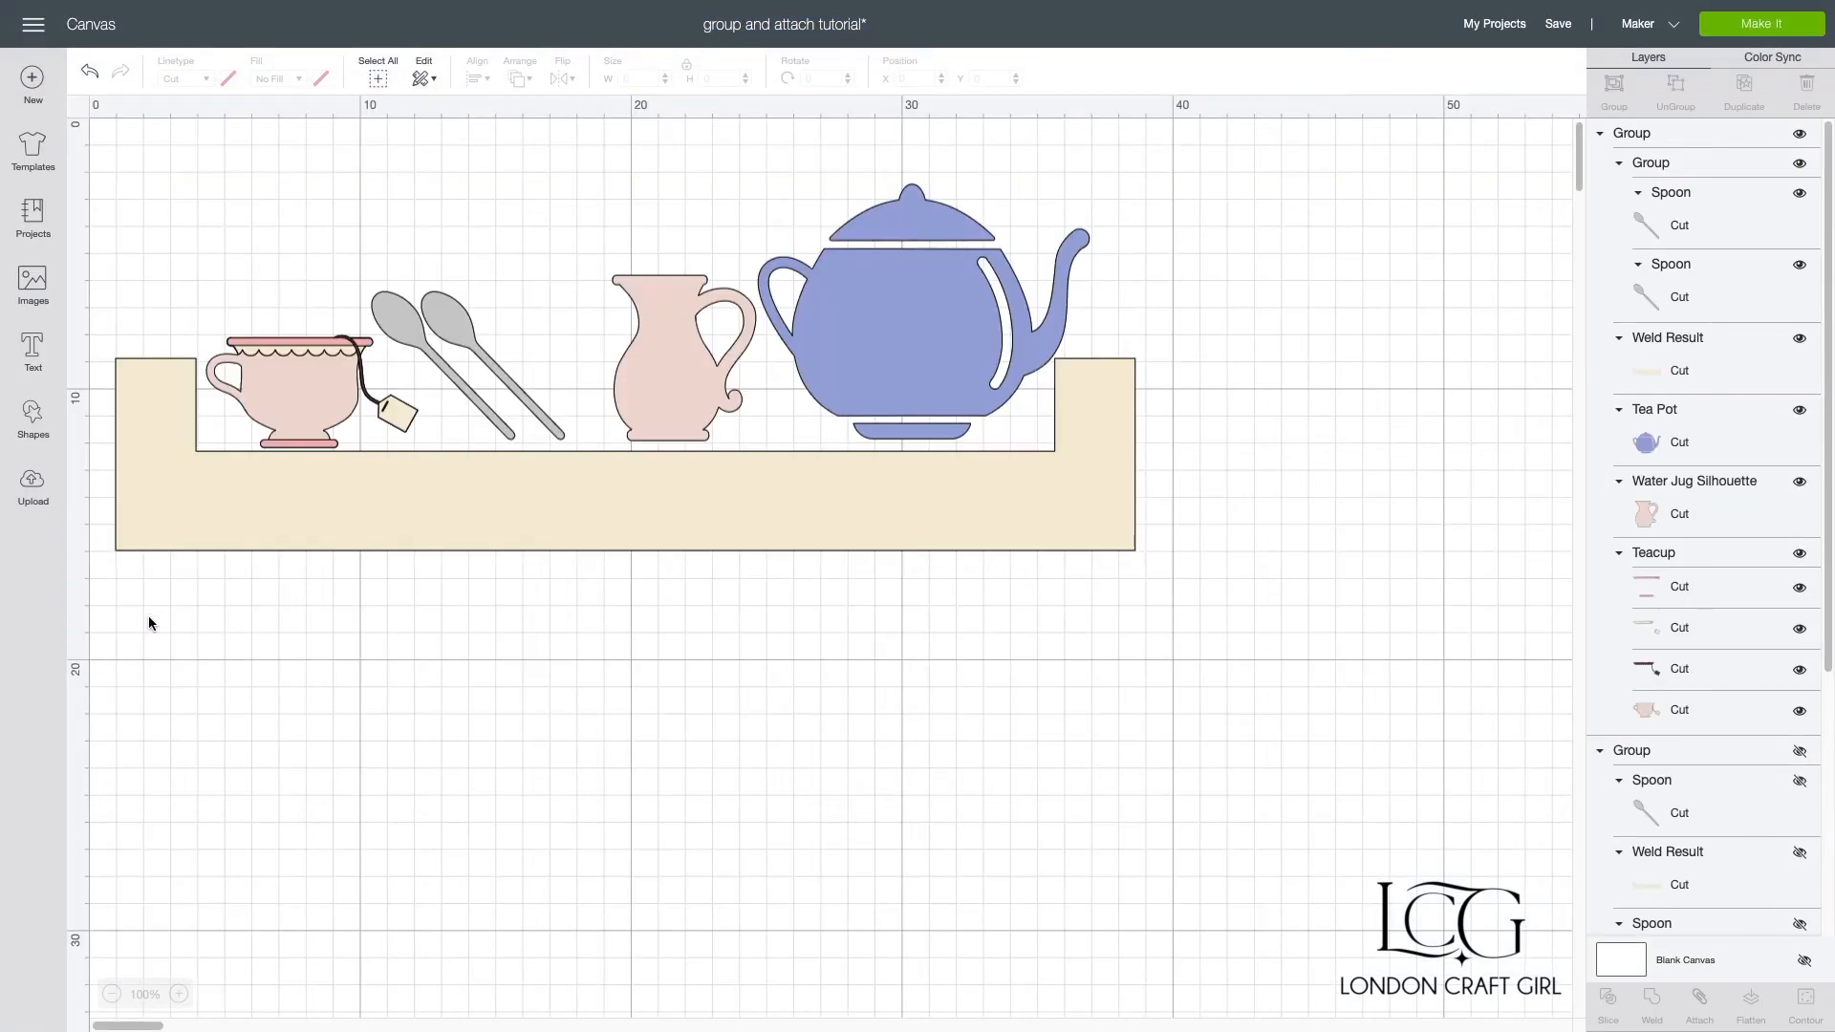
Step: Duplicate the grouped tea set, place the copy below the original, and hide the copy
{"action": "left_click_drag", "start_coordinate": [100, 611], "coordinate": [1192, 127]}
{"action": "right_click", "coordinate": [969, 306]}
{"action": "left_click", "coordinate": [1057, 467]}
{"action": "left_click_drag", "start_coordinate": [389, 504], "coordinate": [381, 935]}
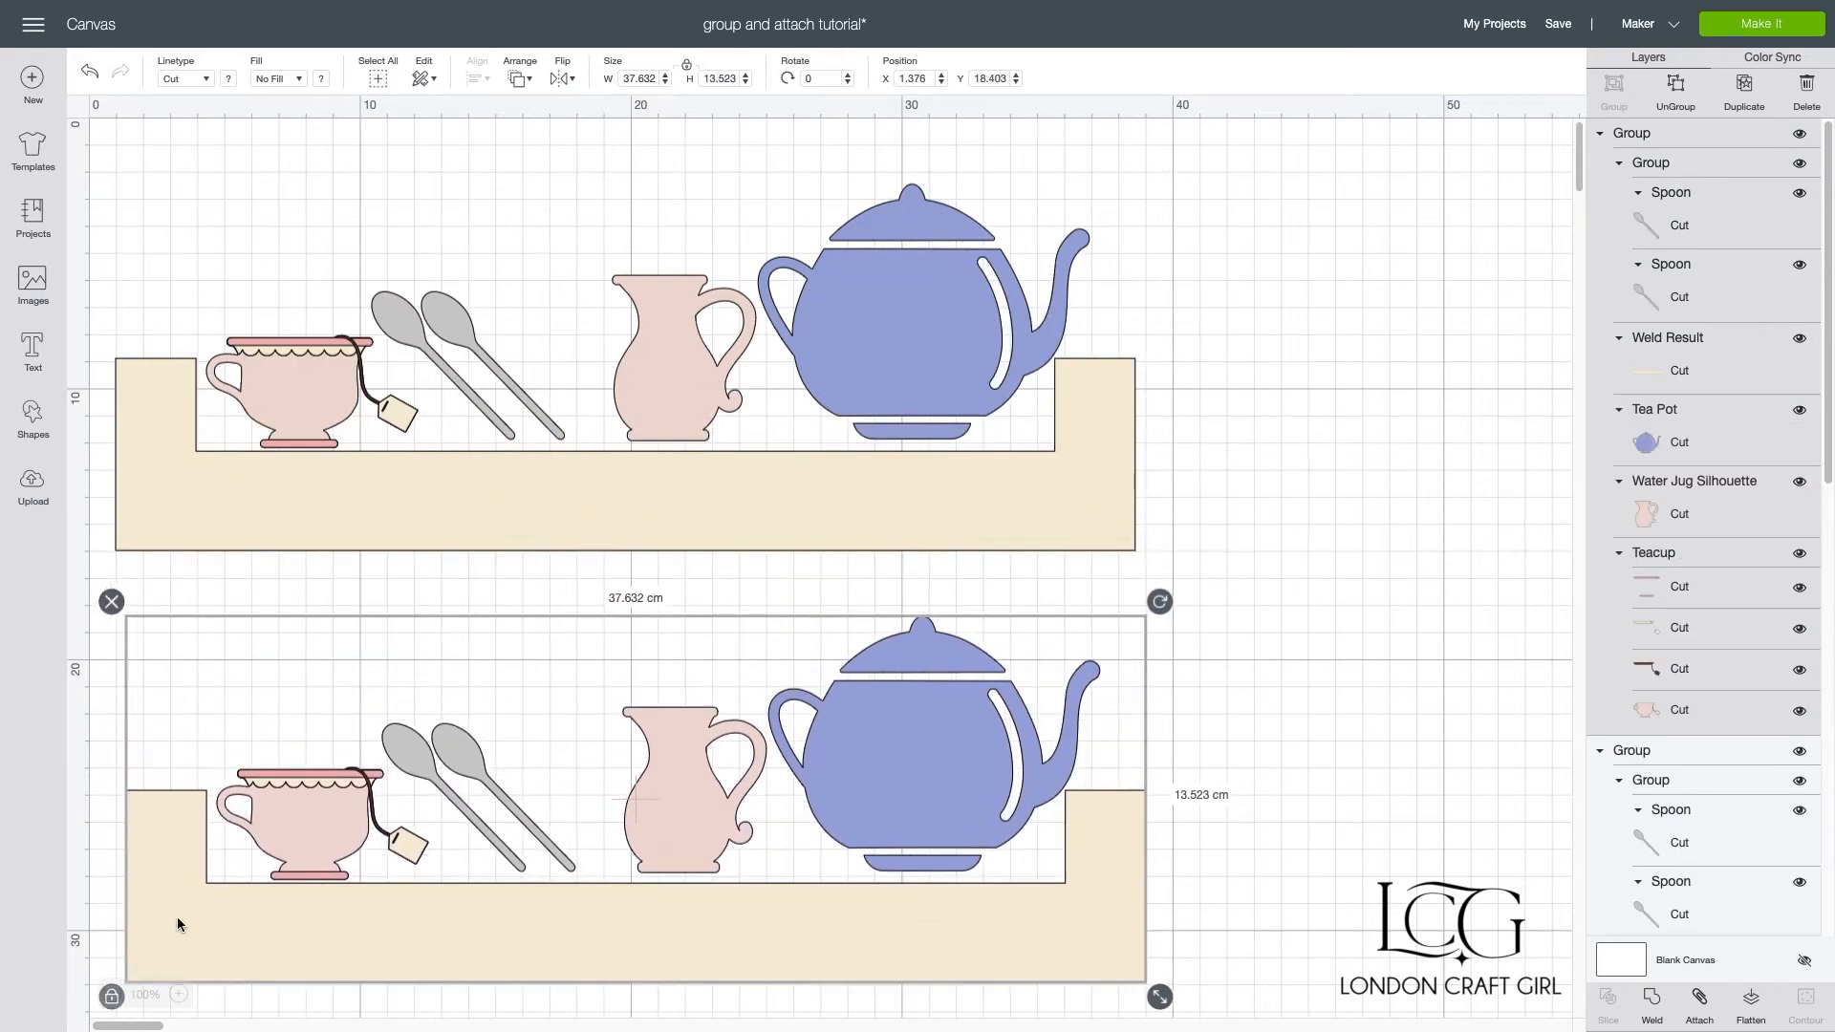
{"action": "left_click", "coordinate": [1800, 133]}
{"action": "left_click", "coordinate": [277, 502]}
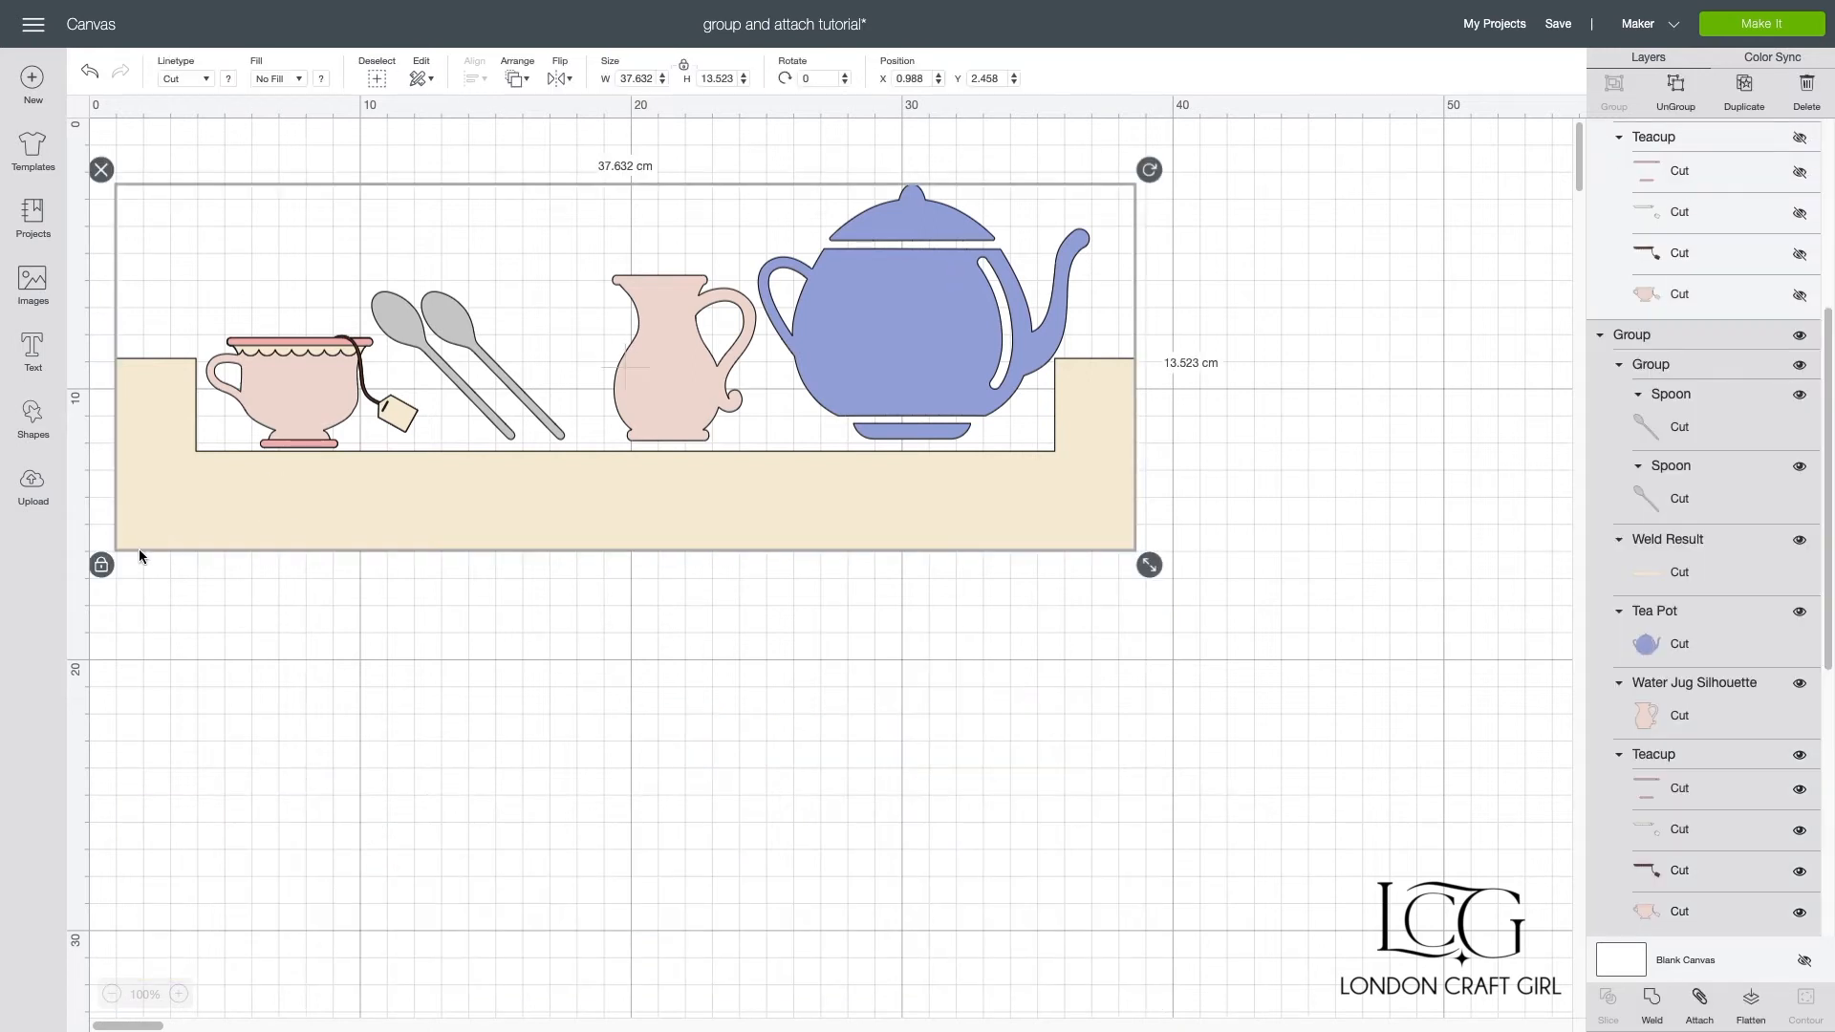
Step: Attach all pieces of the visible tea set group
{"action": "left_click", "coordinate": [119, 630]}
{"action": "left_click", "coordinate": [106, 619]}
{"action": "left_click_drag", "start_coordinate": [106, 619], "coordinate": [1233, 115]}
{"action": "right_click", "coordinate": [880, 371]}
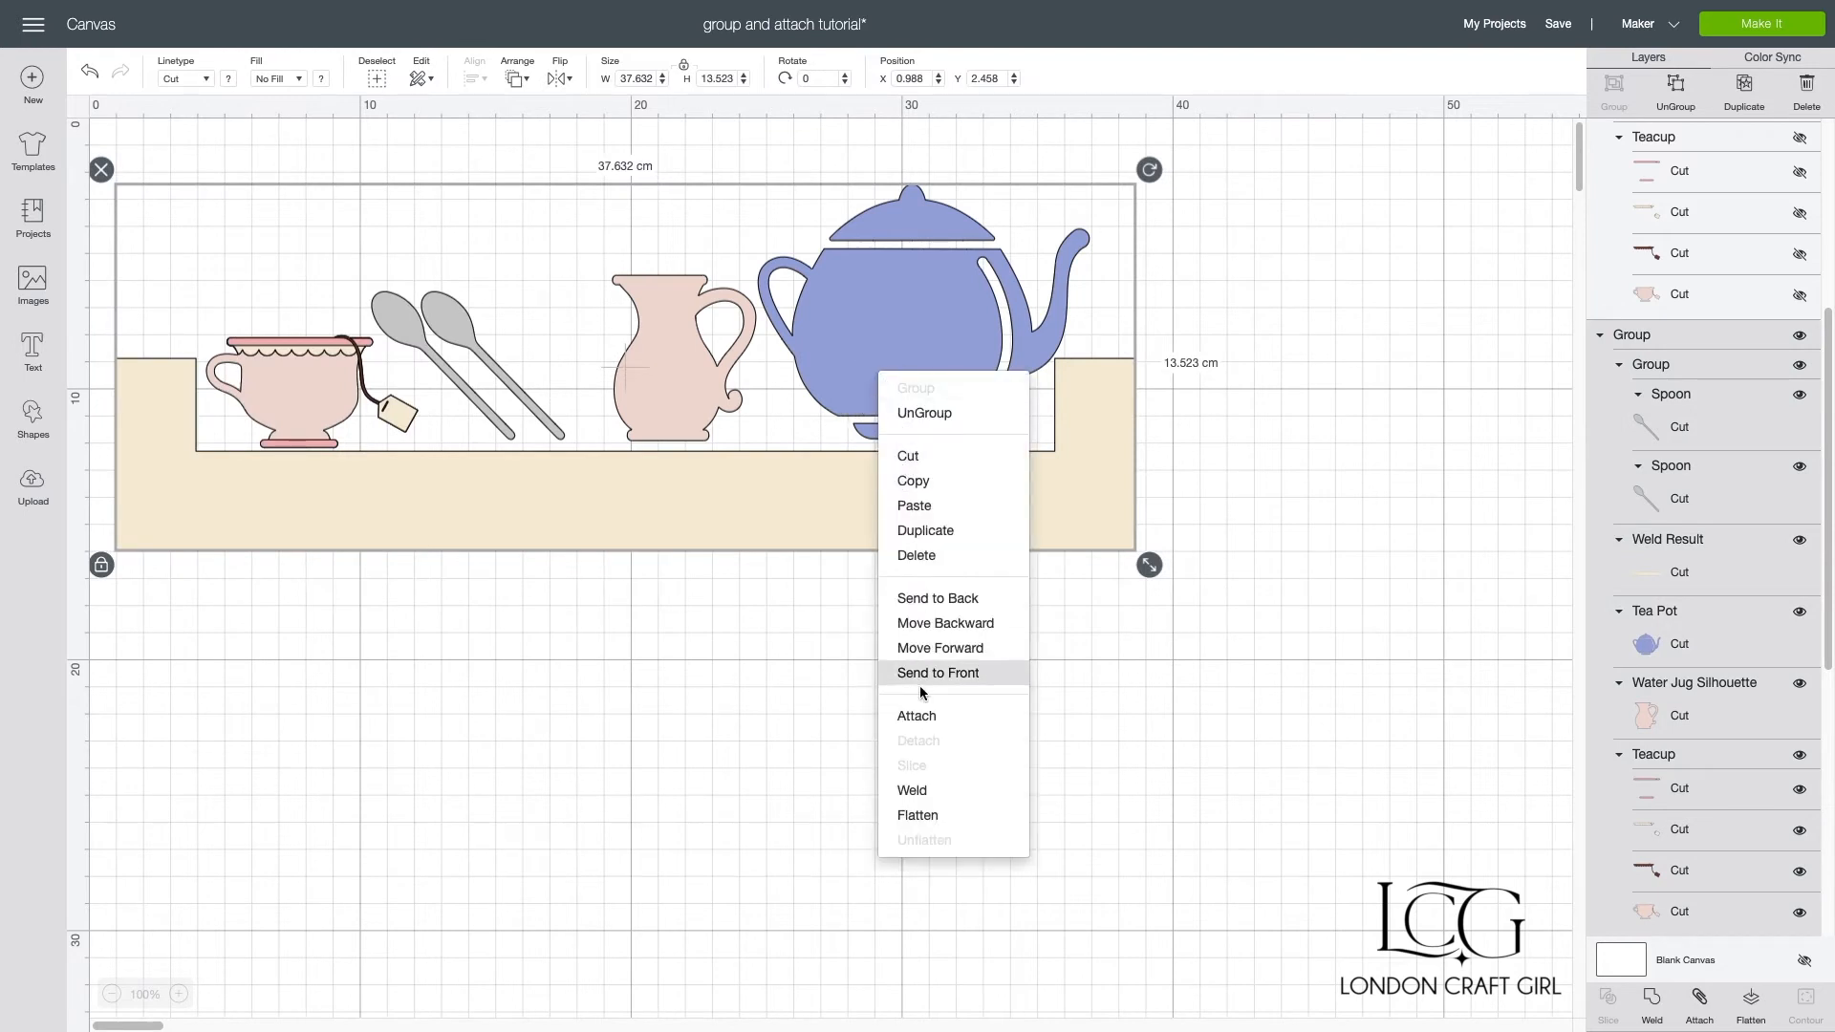
{"action": "left_click", "coordinate": [920, 716]}
{"action": "left_click", "coordinate": [278, 602]}
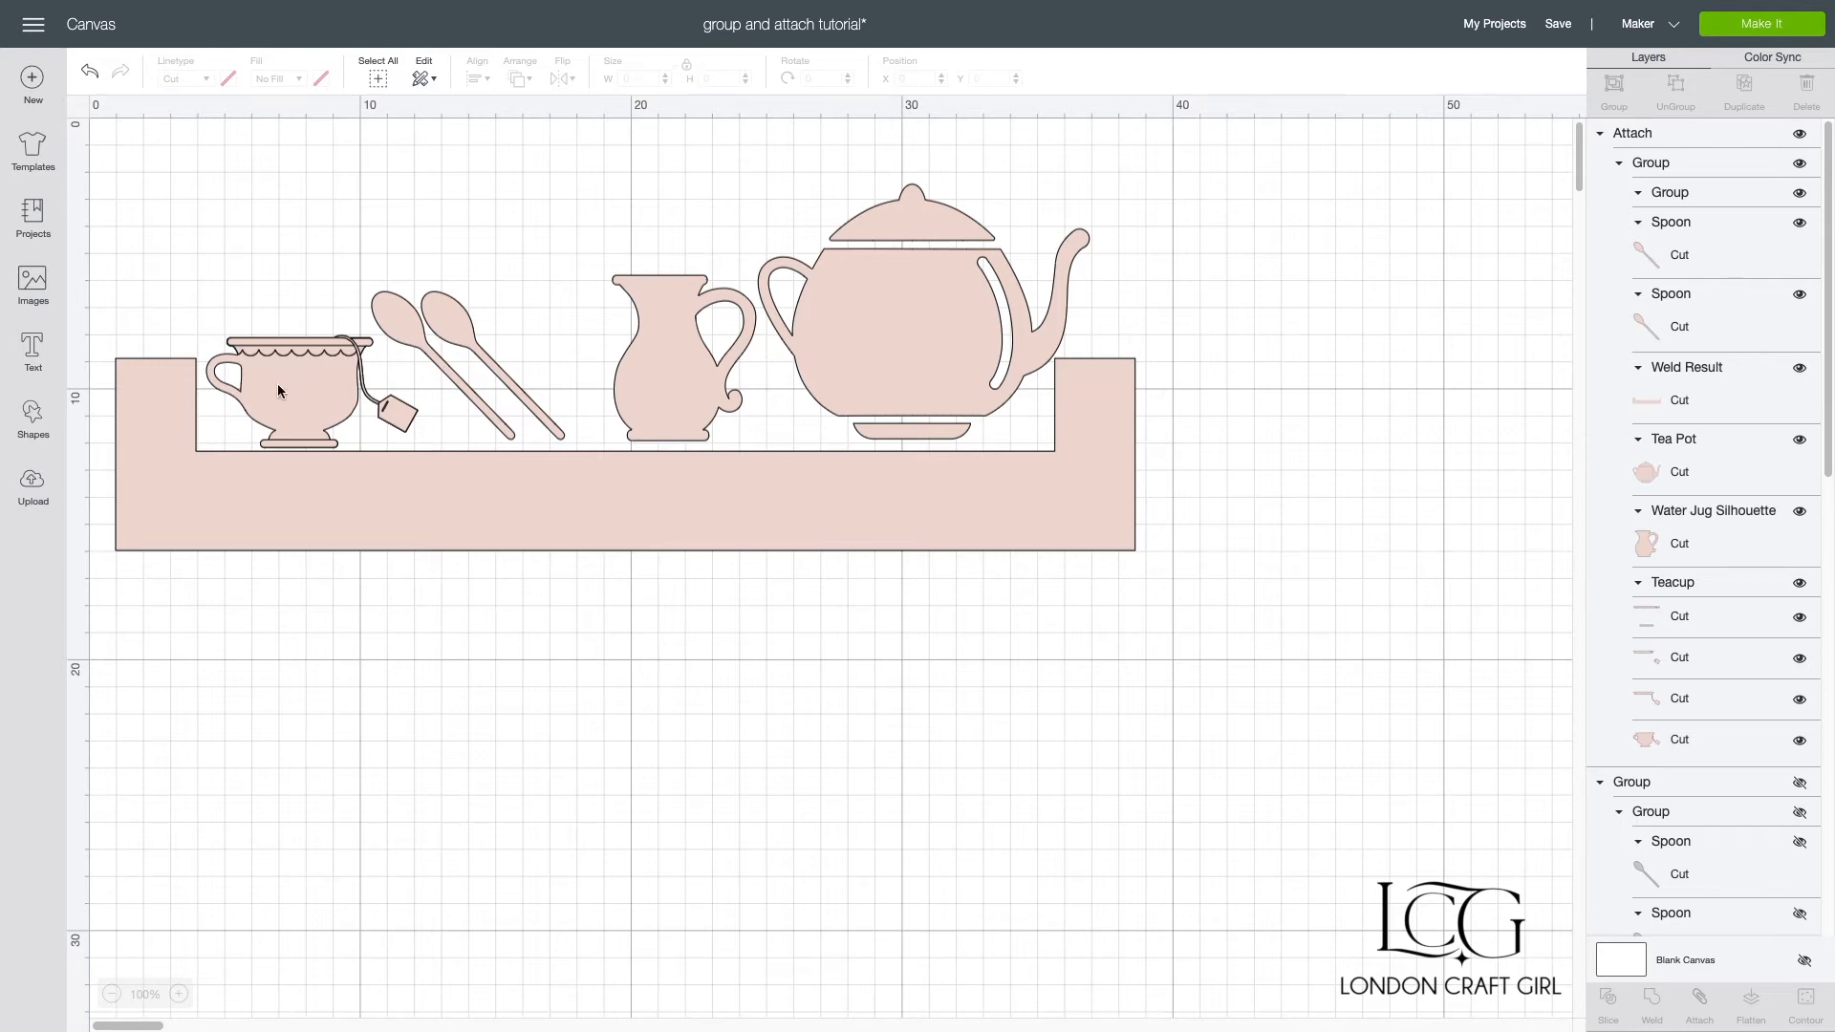
Step: Preview the attached tea set on the cutting mat and compare it with the grouped copy on the canvas
{"action": "left_click", "coordinate": [277, 478]}
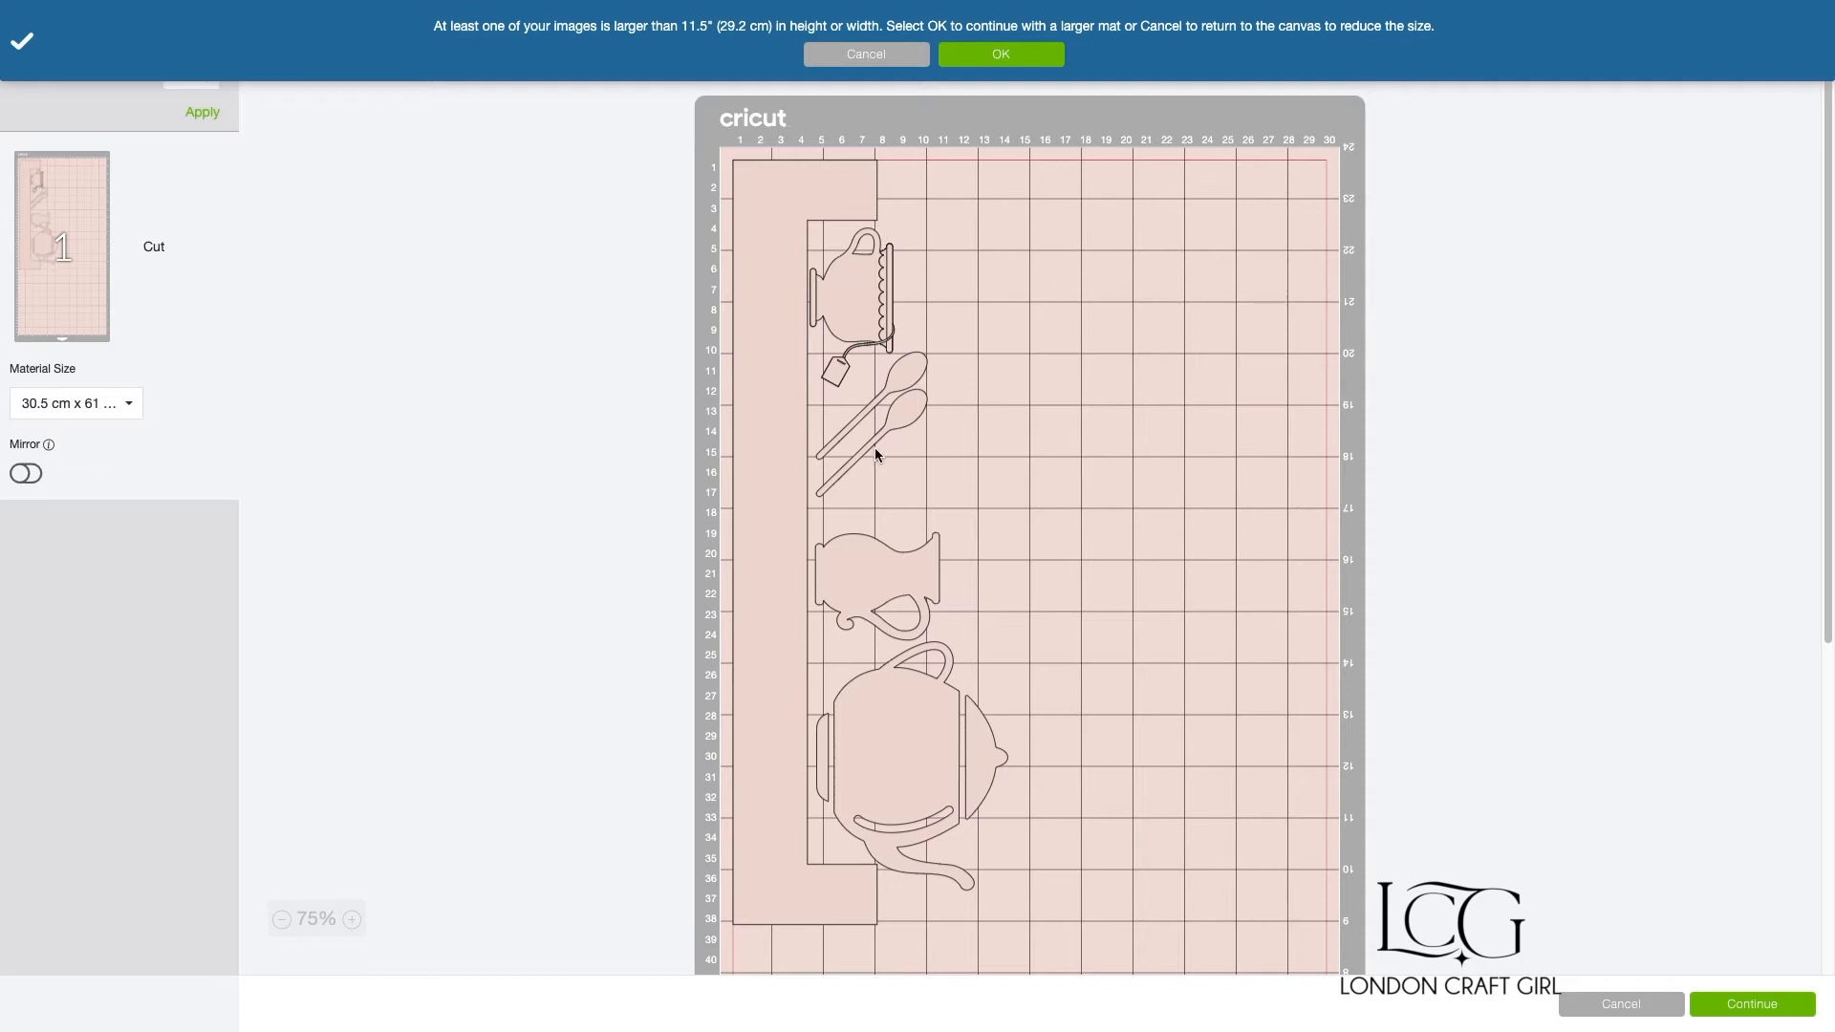
{"action": "left_click", "coordinate": [875, 554]}
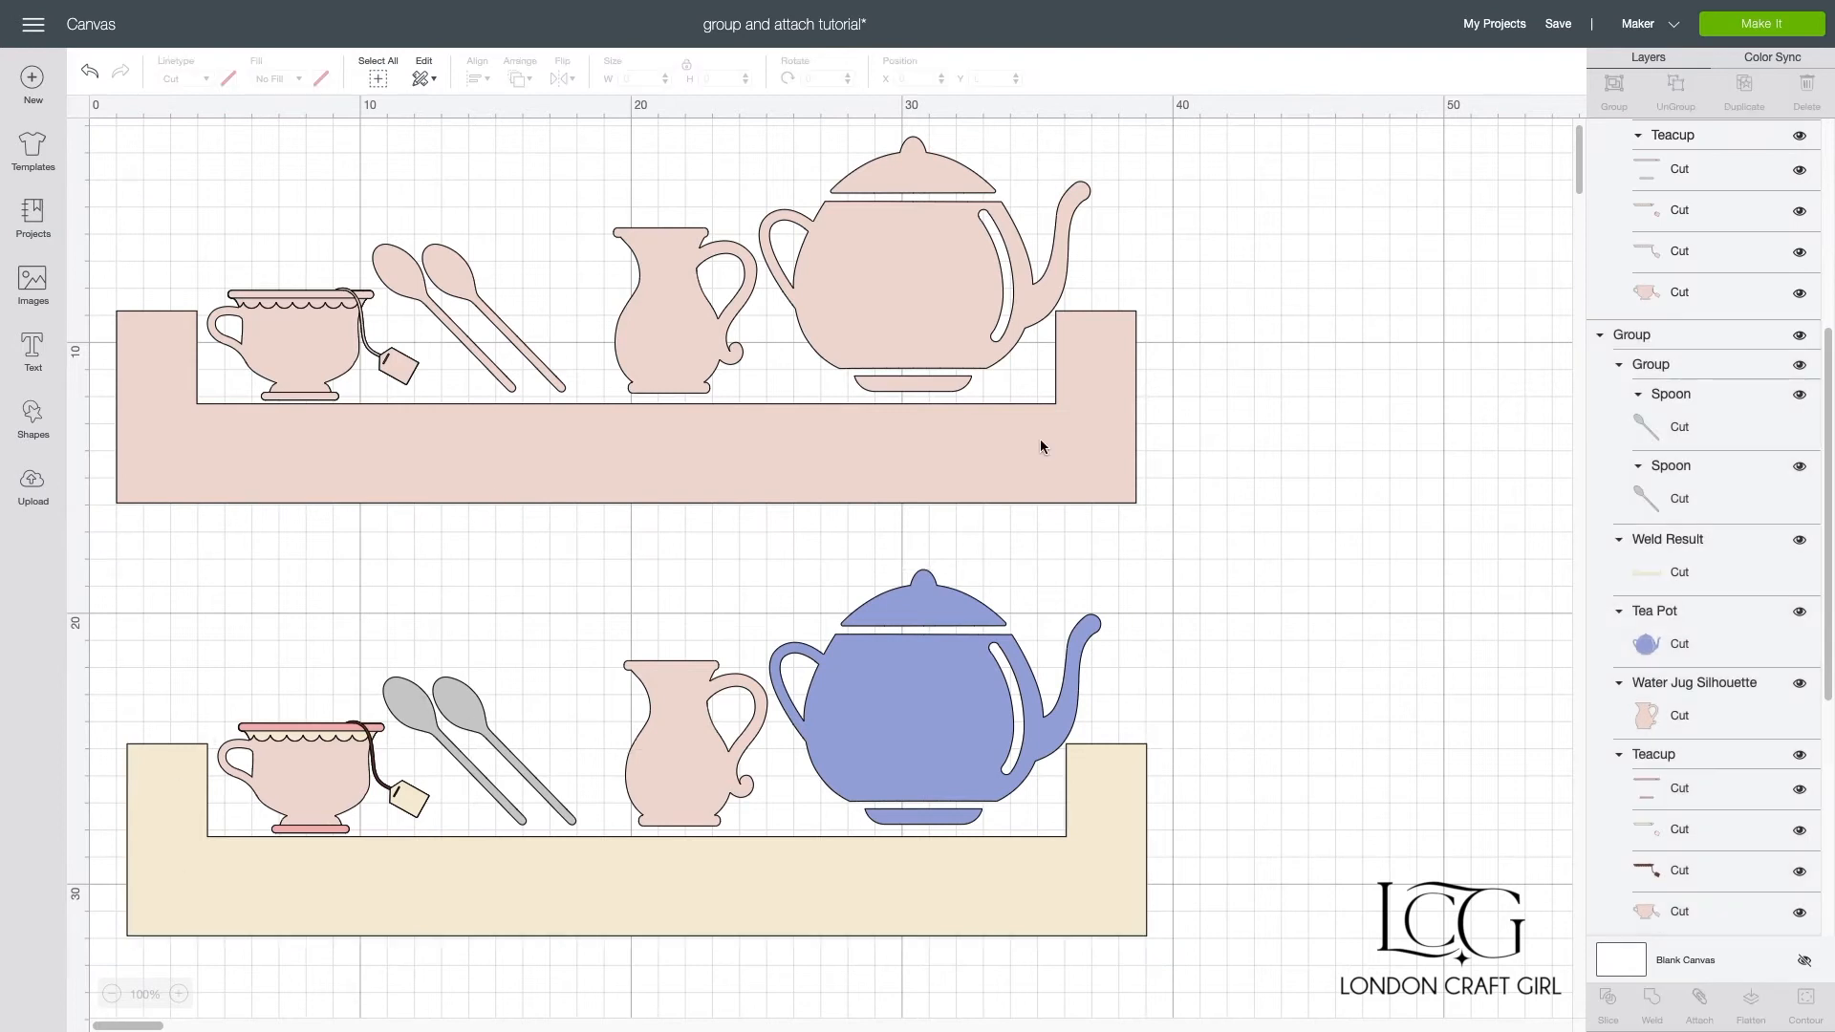
{"action": "left_click", "coordinate": [1040, 441]}
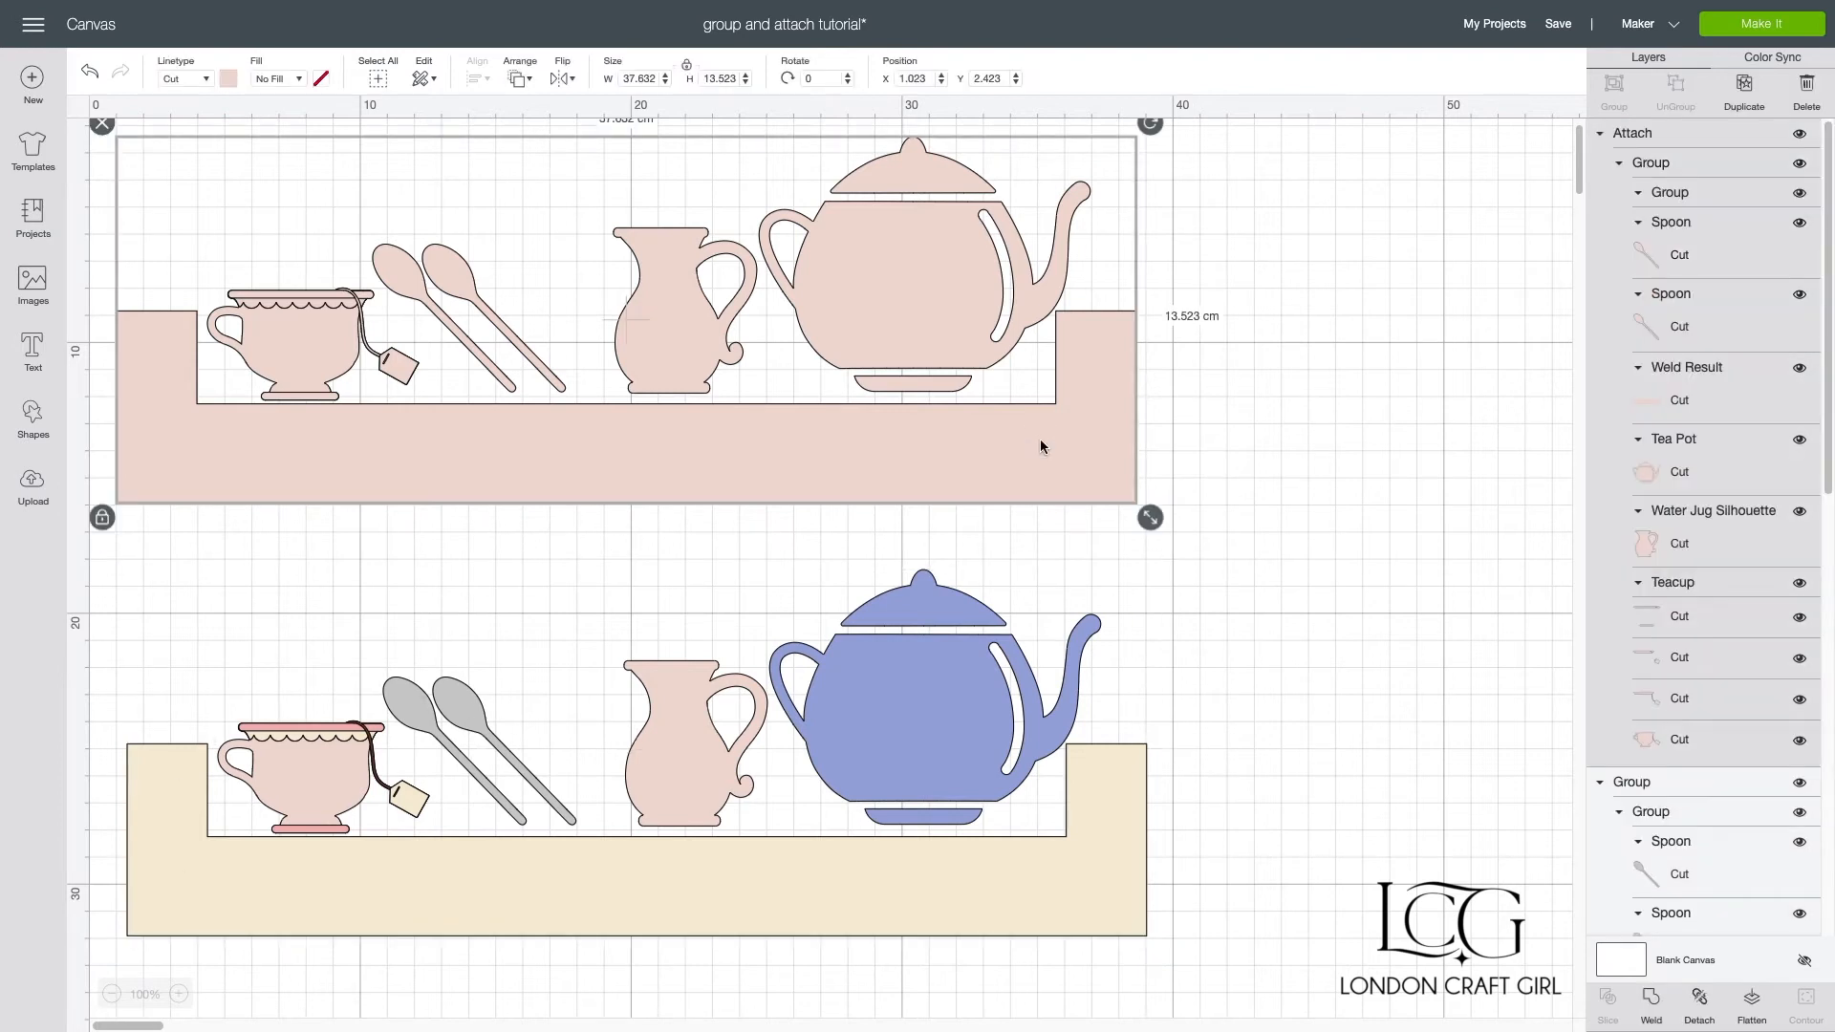
{"action": "left_click", "coordinate": [1193, 434]}
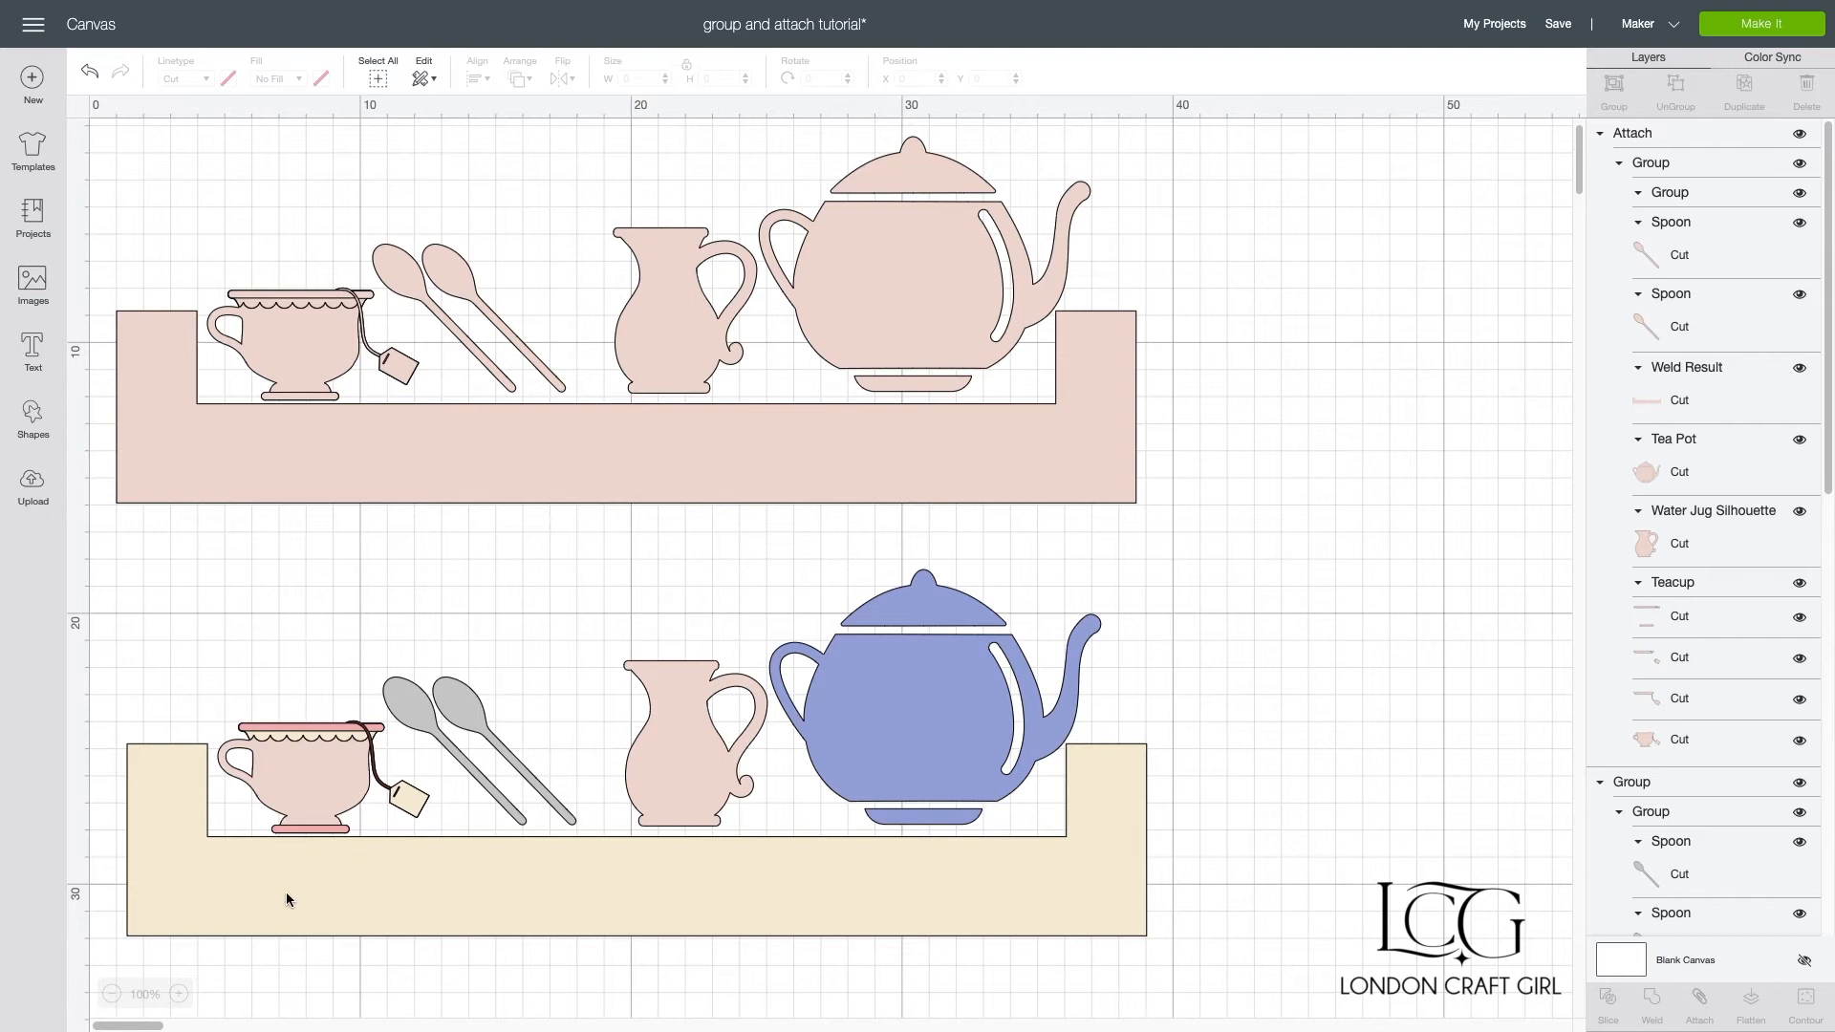
{"action": "left_click", "coordinate": [230, 902]}
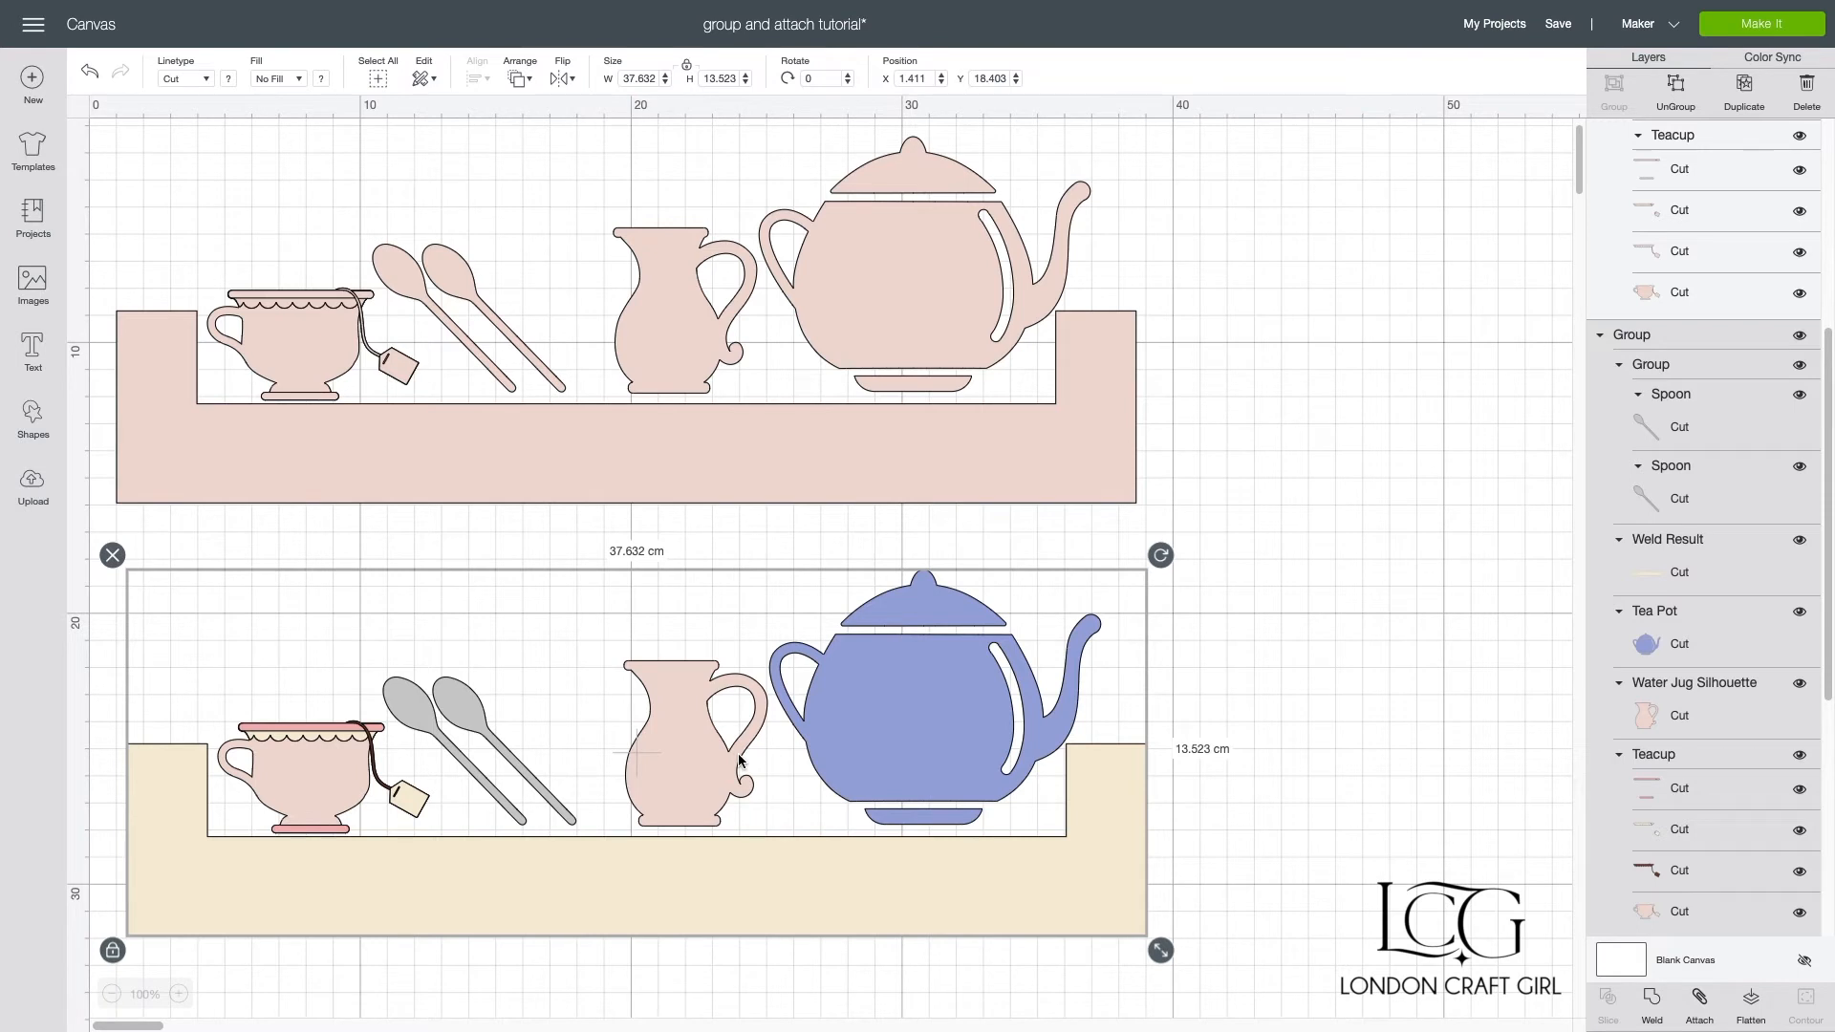
{"action": "left_click", "coordinate": [111, 532]}
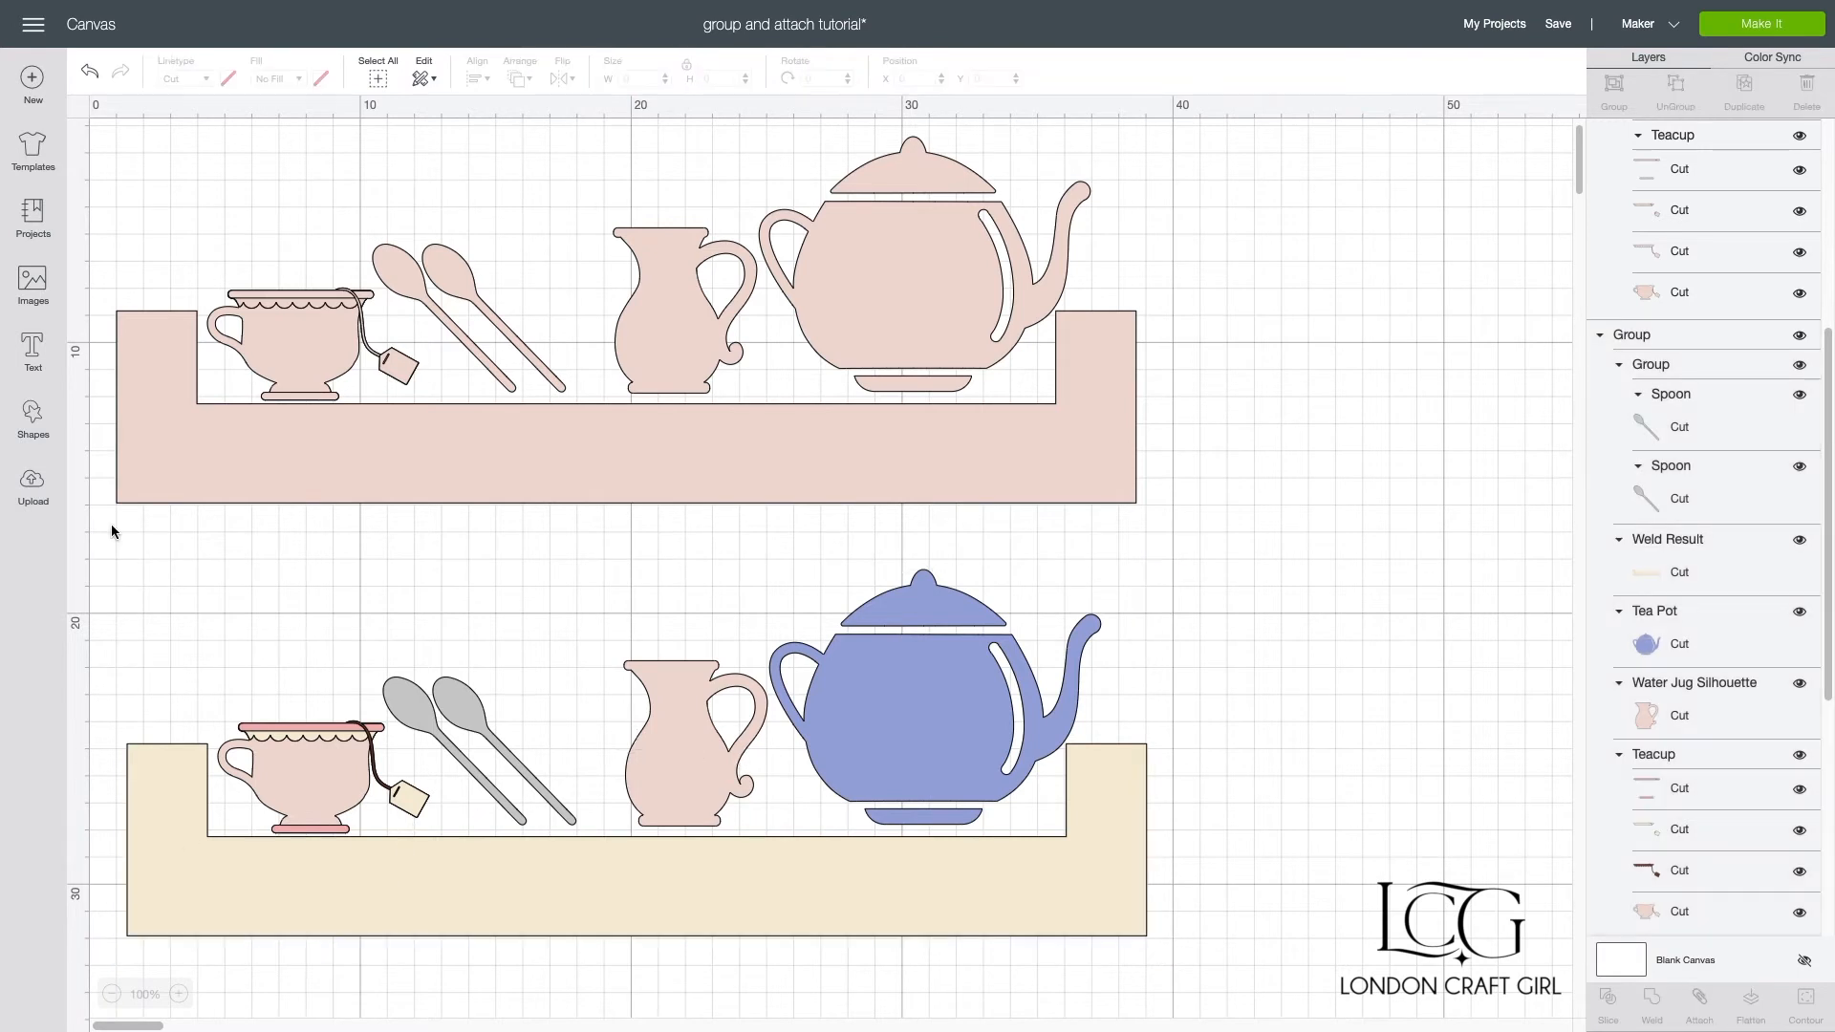
Step: Ungroup the lower multicoloured tea set and shift its tray, teapot and jug slightly as separate pieces
{"action": "left_click_drag", "start_coordinate": [119, 954], "coordinate": [1206, 509]}
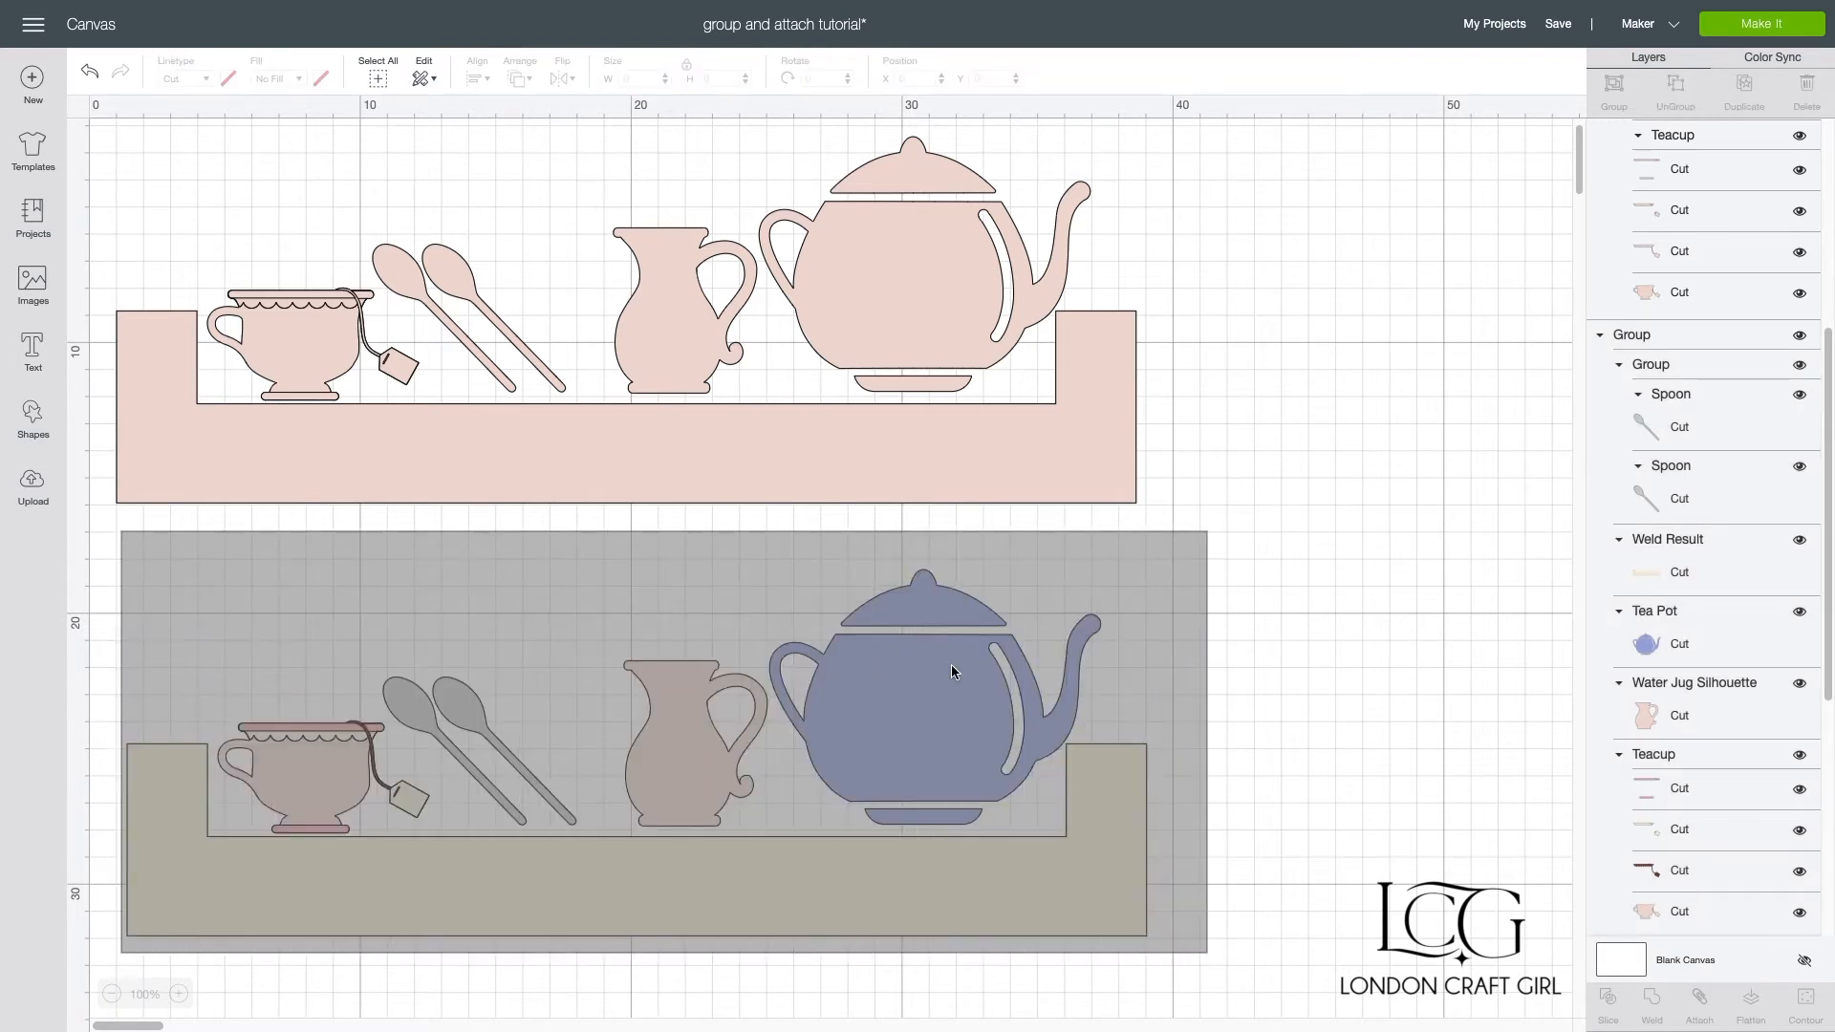
{"action": "right_click", "coordinate": [847, 491]}
{"action": "left_click", "coordinate": [881, 532]}
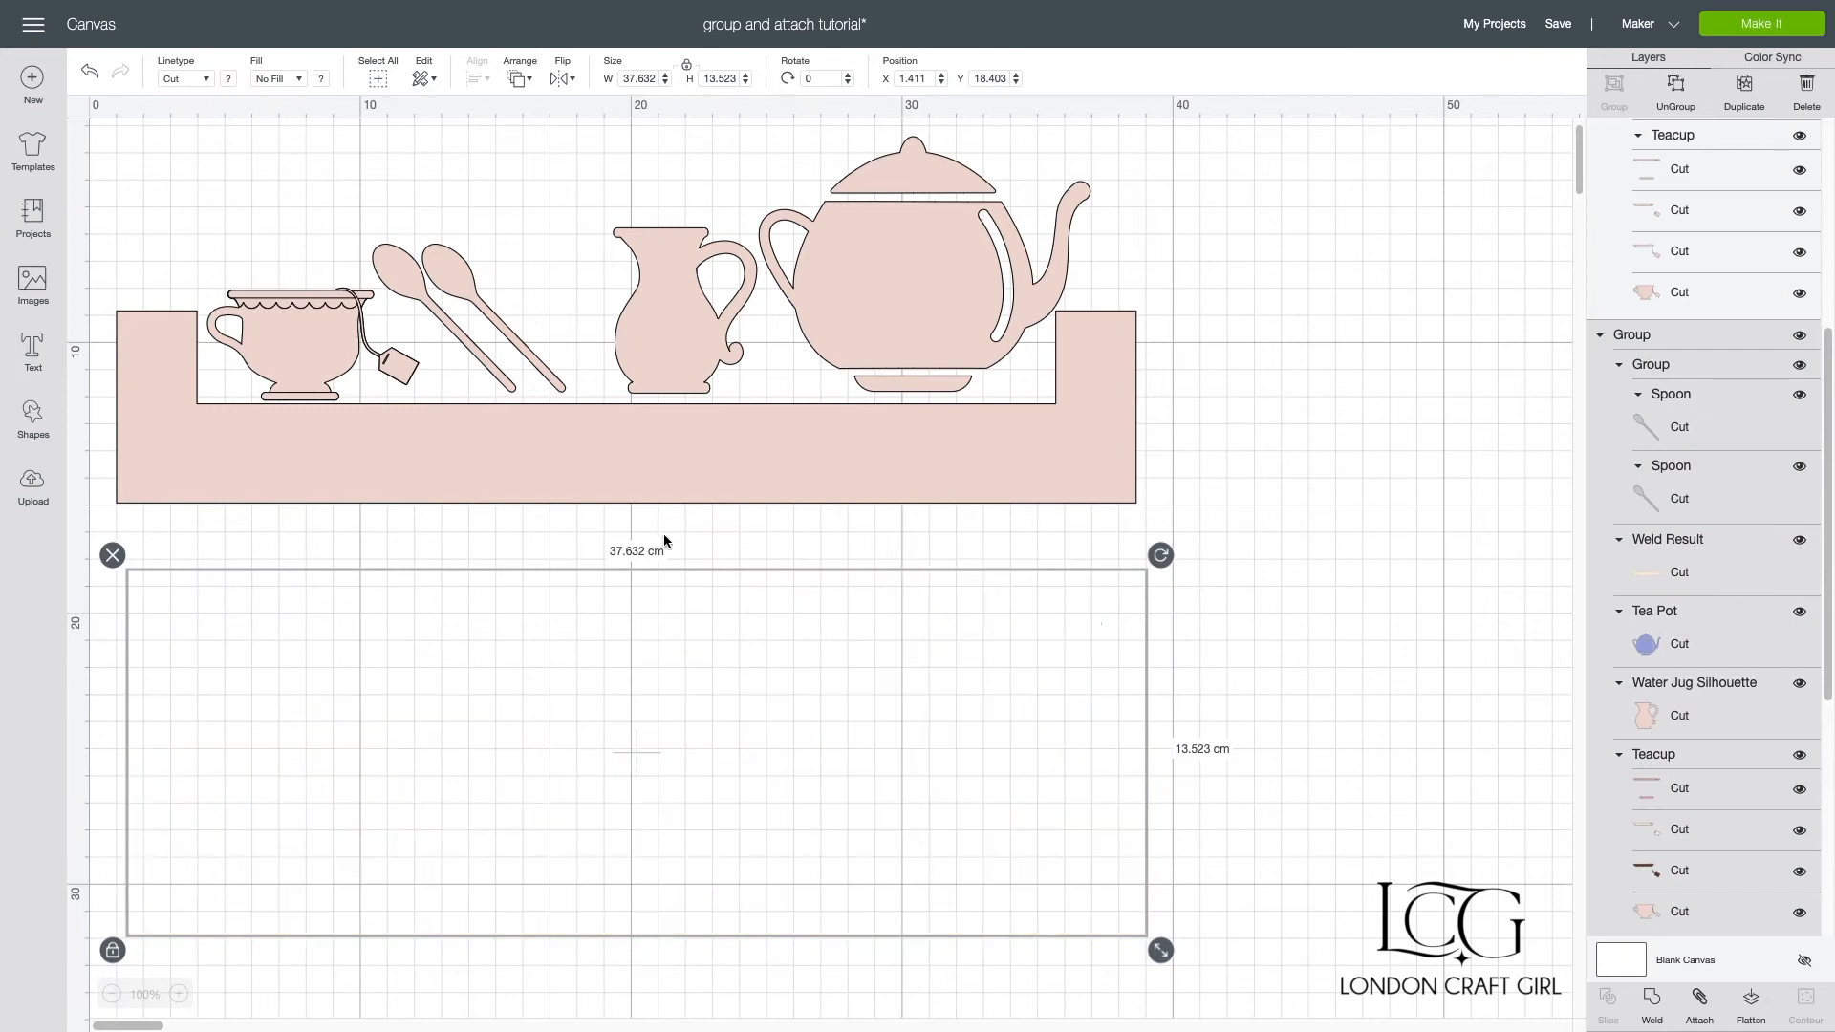
{"action": "mouse_move", "coordinate": [905, 736]}
{"action": "left_mouse_down"}
{"action": "mouse_move", "coordinate": [885, 663]}
{"action": "mouse_move", "coordinate": [908, 755]}
{"action": "left_mouse_up"}
{"action": "mouse_move", "coordinate": [920, 659]}
{"action": "left_mouse_down"}
{"action": "mouse_move", "coordinate": [912, 617]}
{"action": "mouse_move", "coordinate": [922, 665]}
{"action": "left_mouse_up"}
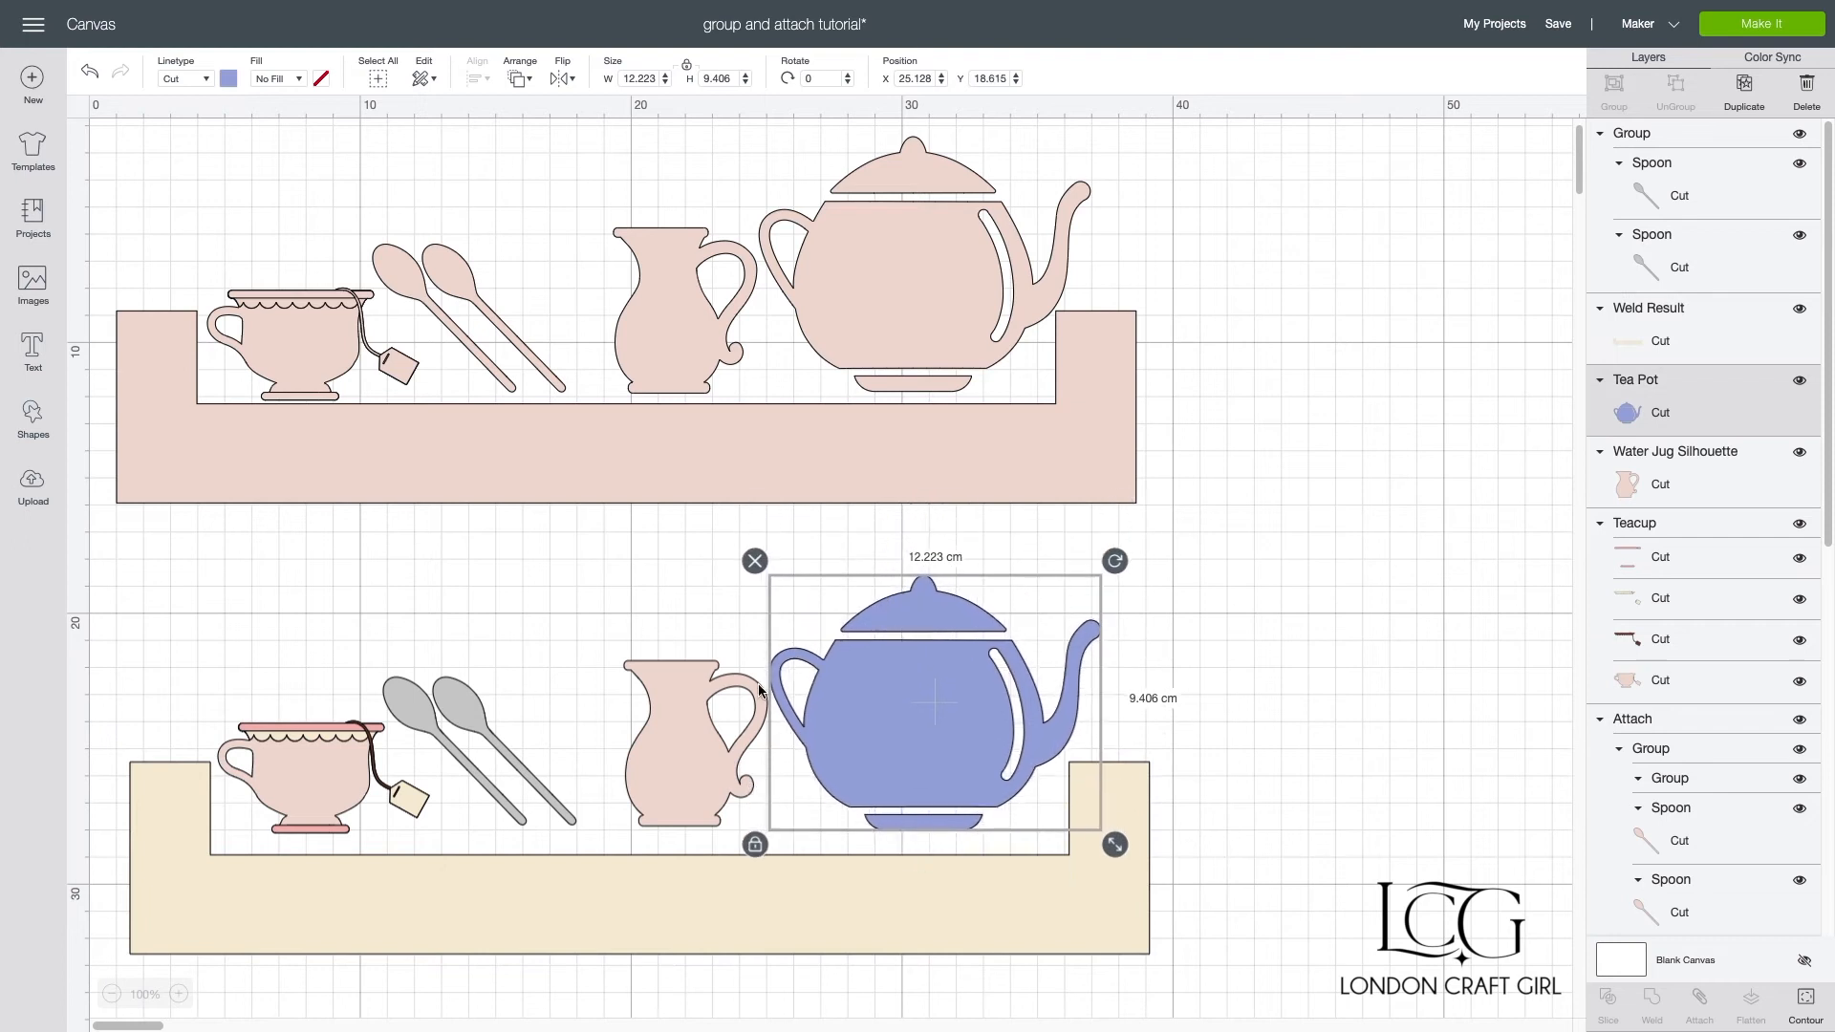
{"action": "left_click", "coordinate": [655, 688]}
{"action": "left_click", "coordinate": [521, 765]}
Step: Detach the upper single-colour tea set and ungroup it
{"action": "left_click_drag", "start_coordinate": [110, 526], "coordinate": [1167, 99]}
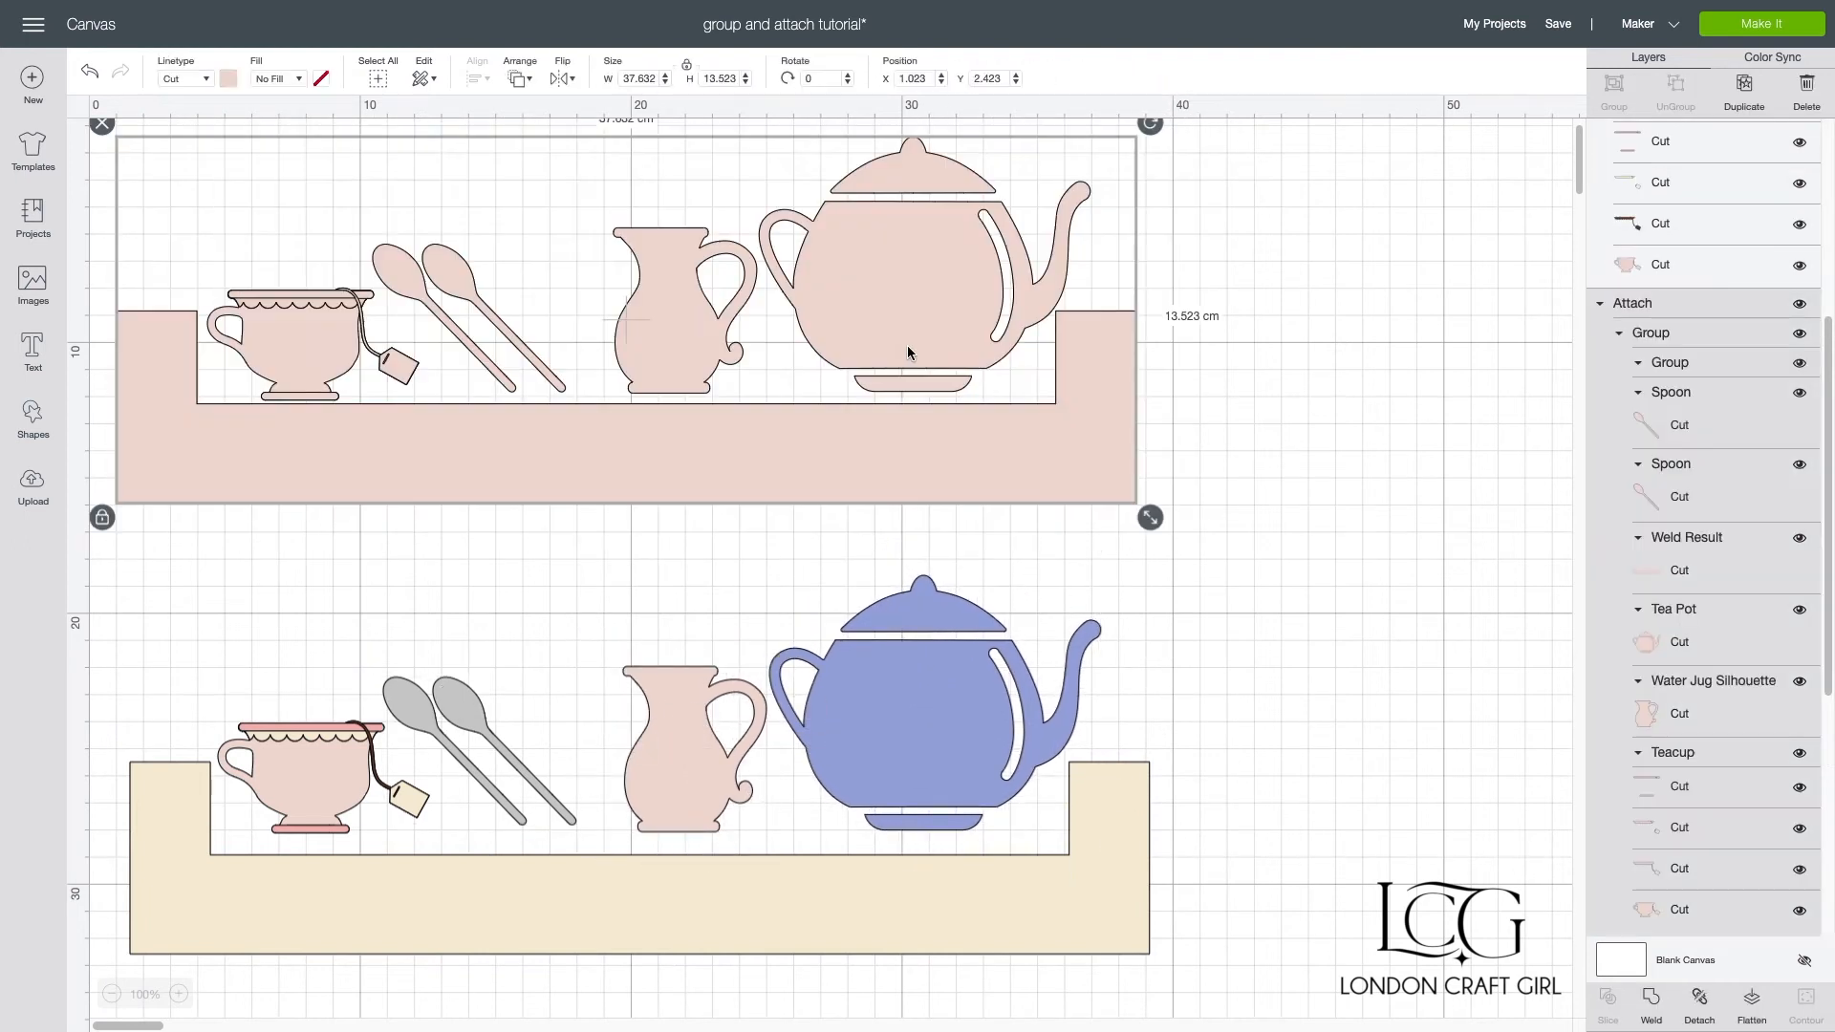
{"action": "right_click", "coordinate": [909, 348]}
{"action": "left_click", "coordinate": [949, 719]}
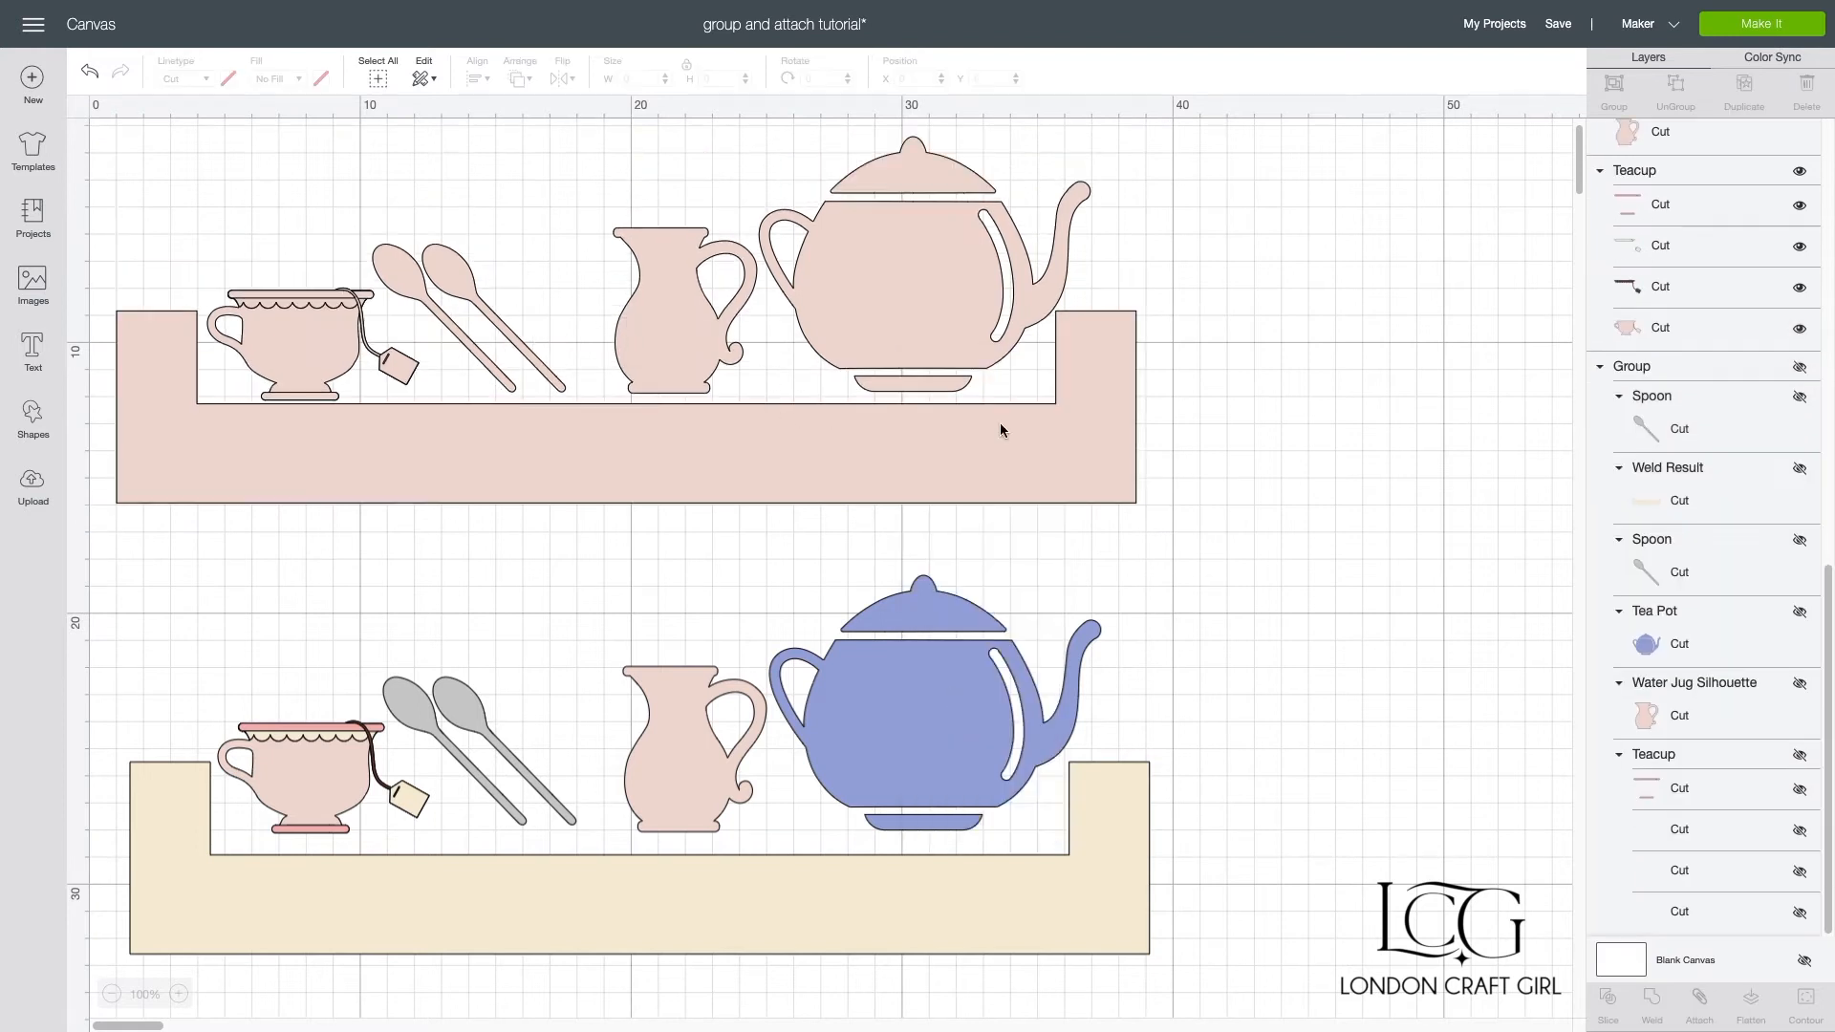
{"action": "right_click", "coordinate": [922, 220]}
{"action": "left_click", "coordinate": [962, 258]}
{"action": "left_click", "coordinate": [1446, 354]}
Step: Move individual pieces of the upper pink tea set slightly downward, independently of each other
{"action": "mouse_move", "coordinate": [887, 339]}
{"action": "left_mouse_down"}
{"action": "mouse_move", "coordinate": [872, 292]}
{"action": "mouse_move", "coordinate": [899, 372]}
{"action": "left_mouse_up"}
{"action": "left_click", "coordinate": [732, 198]}
{"action": "mouse_move", "coordinate": [677, 327]}
{"action": "left_mouse_down"}
{"action": "mouse_move", "coordinate": [660, 299]}
{"action": "mouse_move", "coordinate": [676, 322]}
{"action": "left_mouse_up"}
{"action": "left_click_drag", "start_coordinate": [966, 287], "coordinate": [961, 300]}
{"action": "left_click_drag", "start_coordinate": [961, 296], "coordinate": [959, 303]}
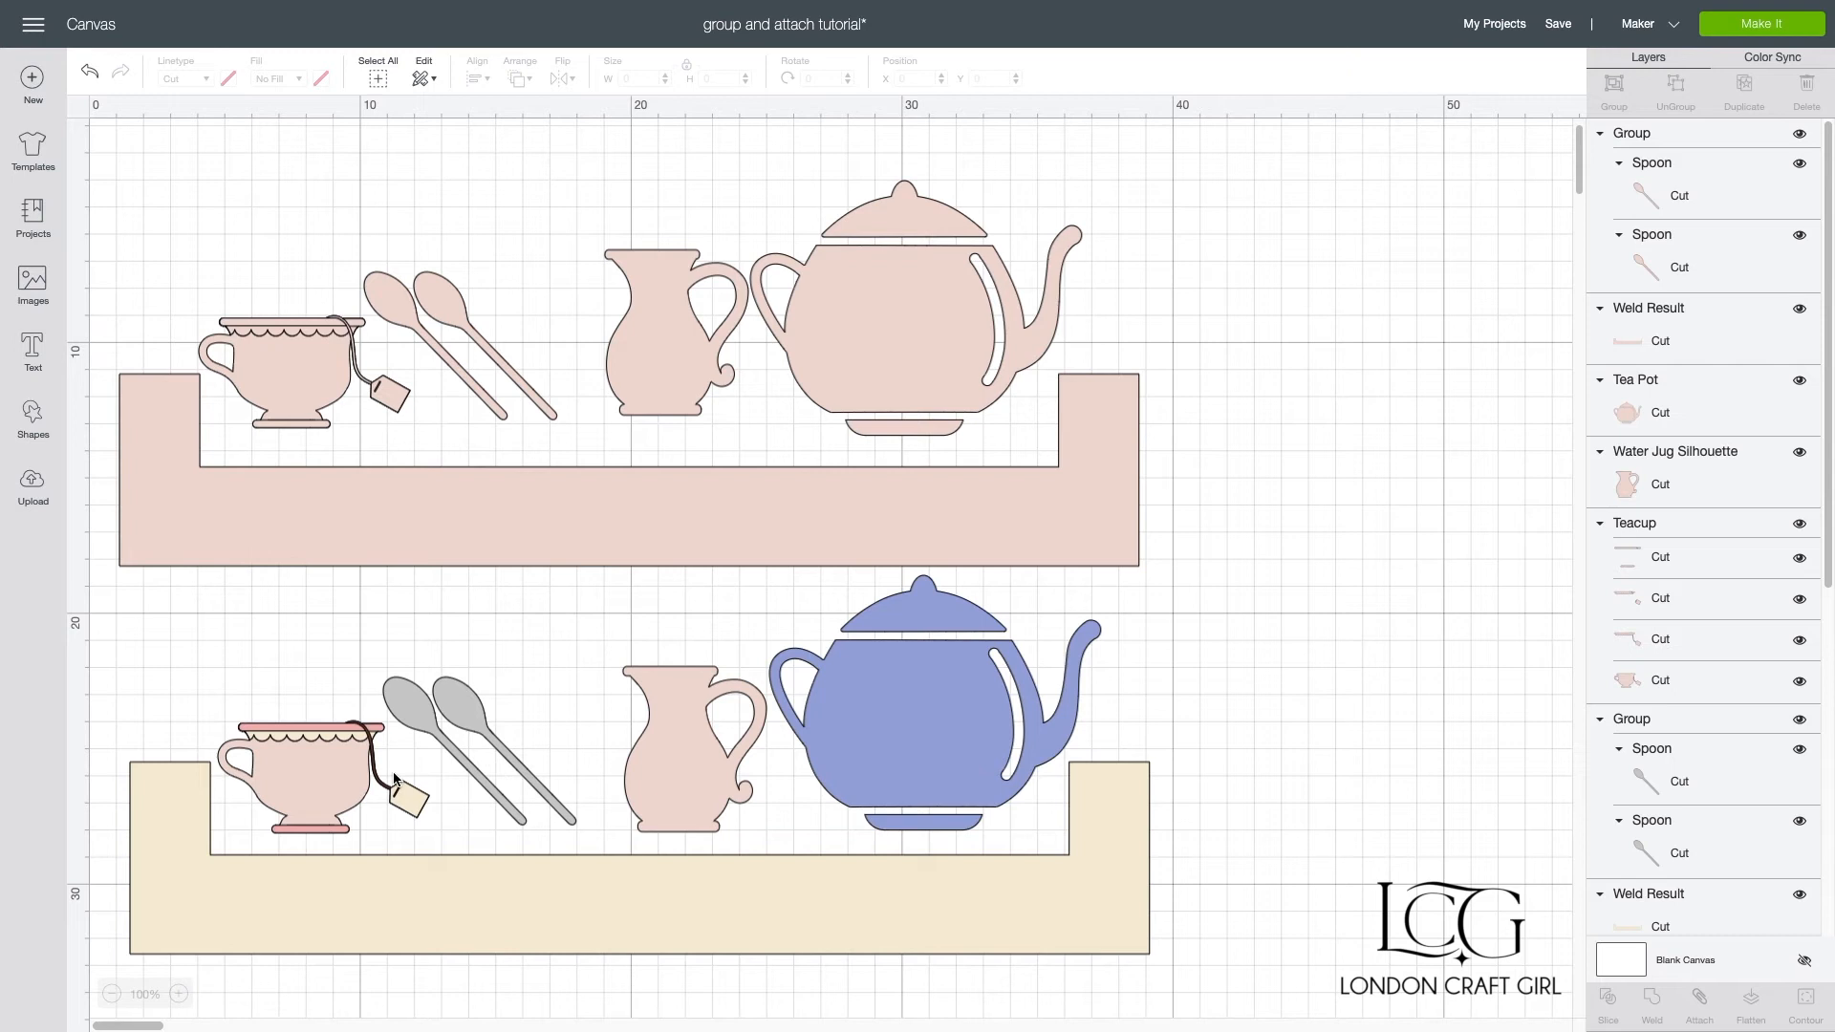
Step: Move the pink spoons to the blank canvas area below both tea sets, ungroup them, and overlap the two spoons
{"action": "left_click_drag", "start_coordinate": [352, 191], "coordinate": [409, 926]}
{"action": "scroll", "coordinate": [1223, 393], "scroll_direction": "down", "scroll_amount": 1}
{"action": "scroll", "coordinate": [409, 925], "scroll_direction": "down", "scroll_amount": 10}
{"action": "left_click_drag", "start_coordinate": [423, 168], "coordinate": [315, 508]}
{"action": "left_click", "coordinate": [292, 737]}
{"action": "right_click", "coordinate": [277, 505]}
{"action": "left_click", "coordinate": [310, 547]}
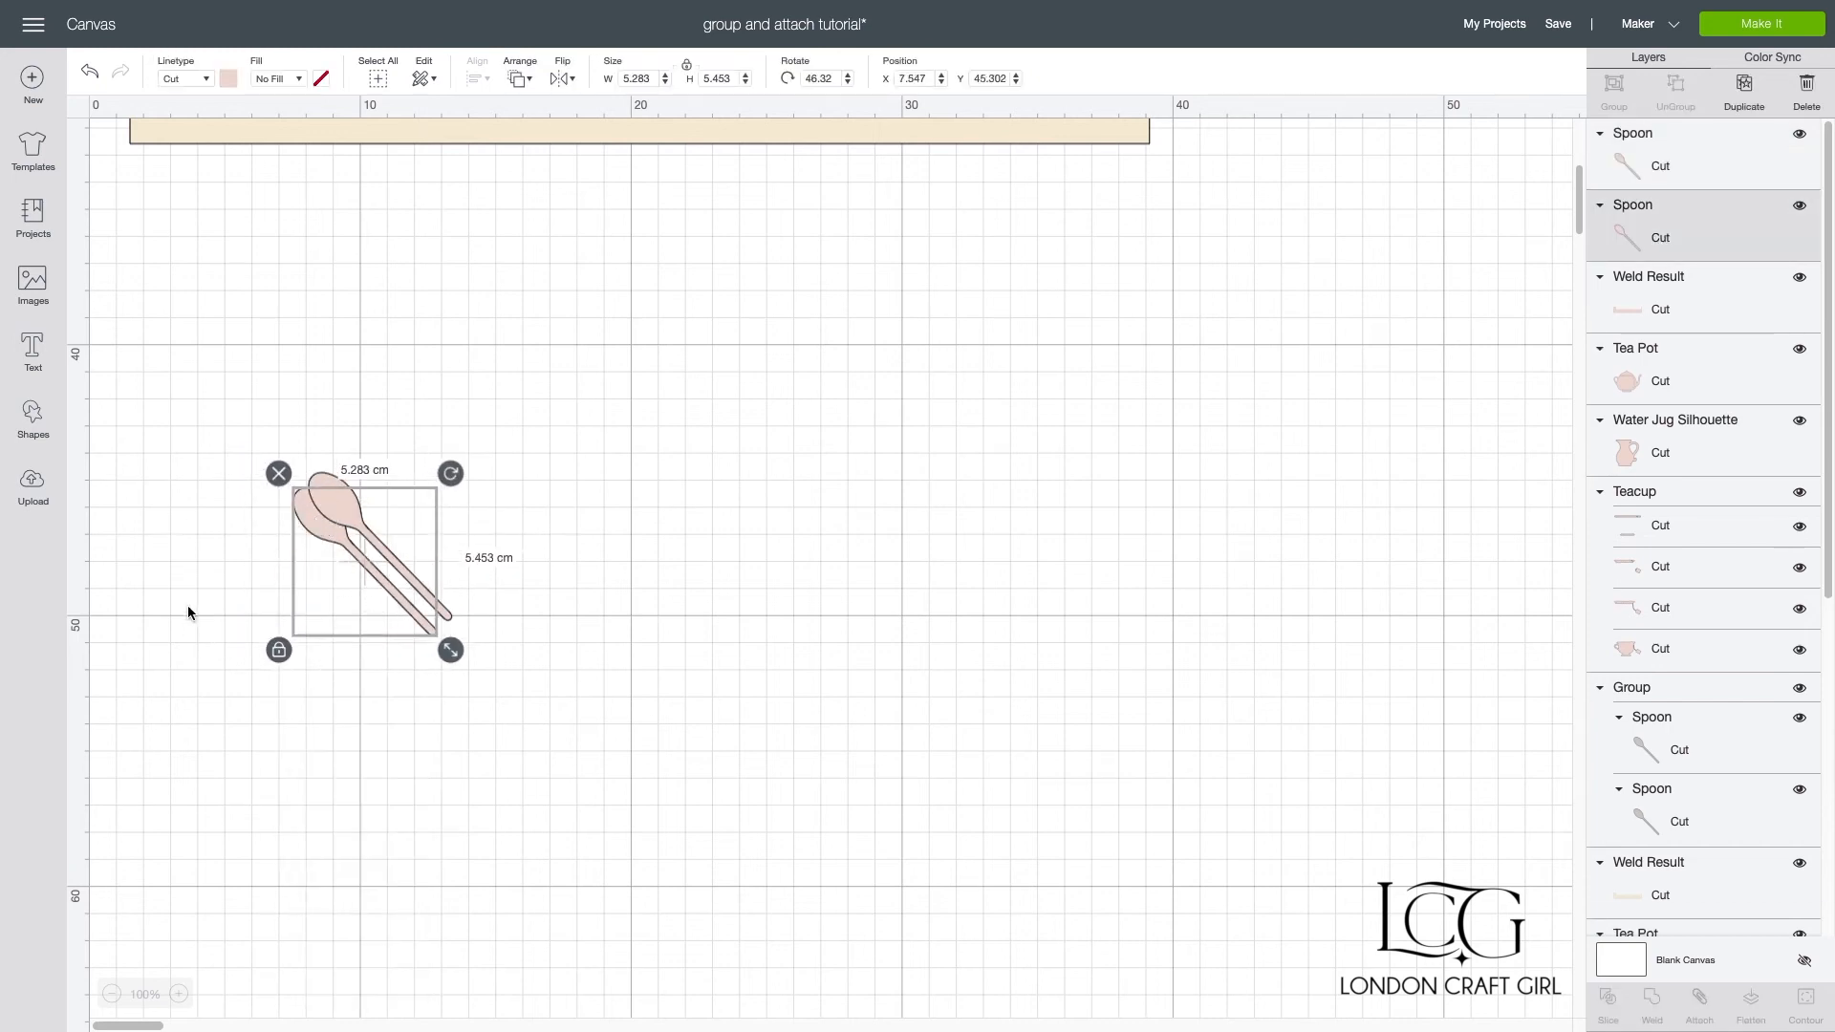
Step: Duplicate the overlapping pair of spoons and place the copy to the right of the original pair
{"action": "left_click_drag", "start_coordinate": [274, 418], "coordinate": [302, 516]}
{"action": "right_click", "coordinate": [302, 517]}
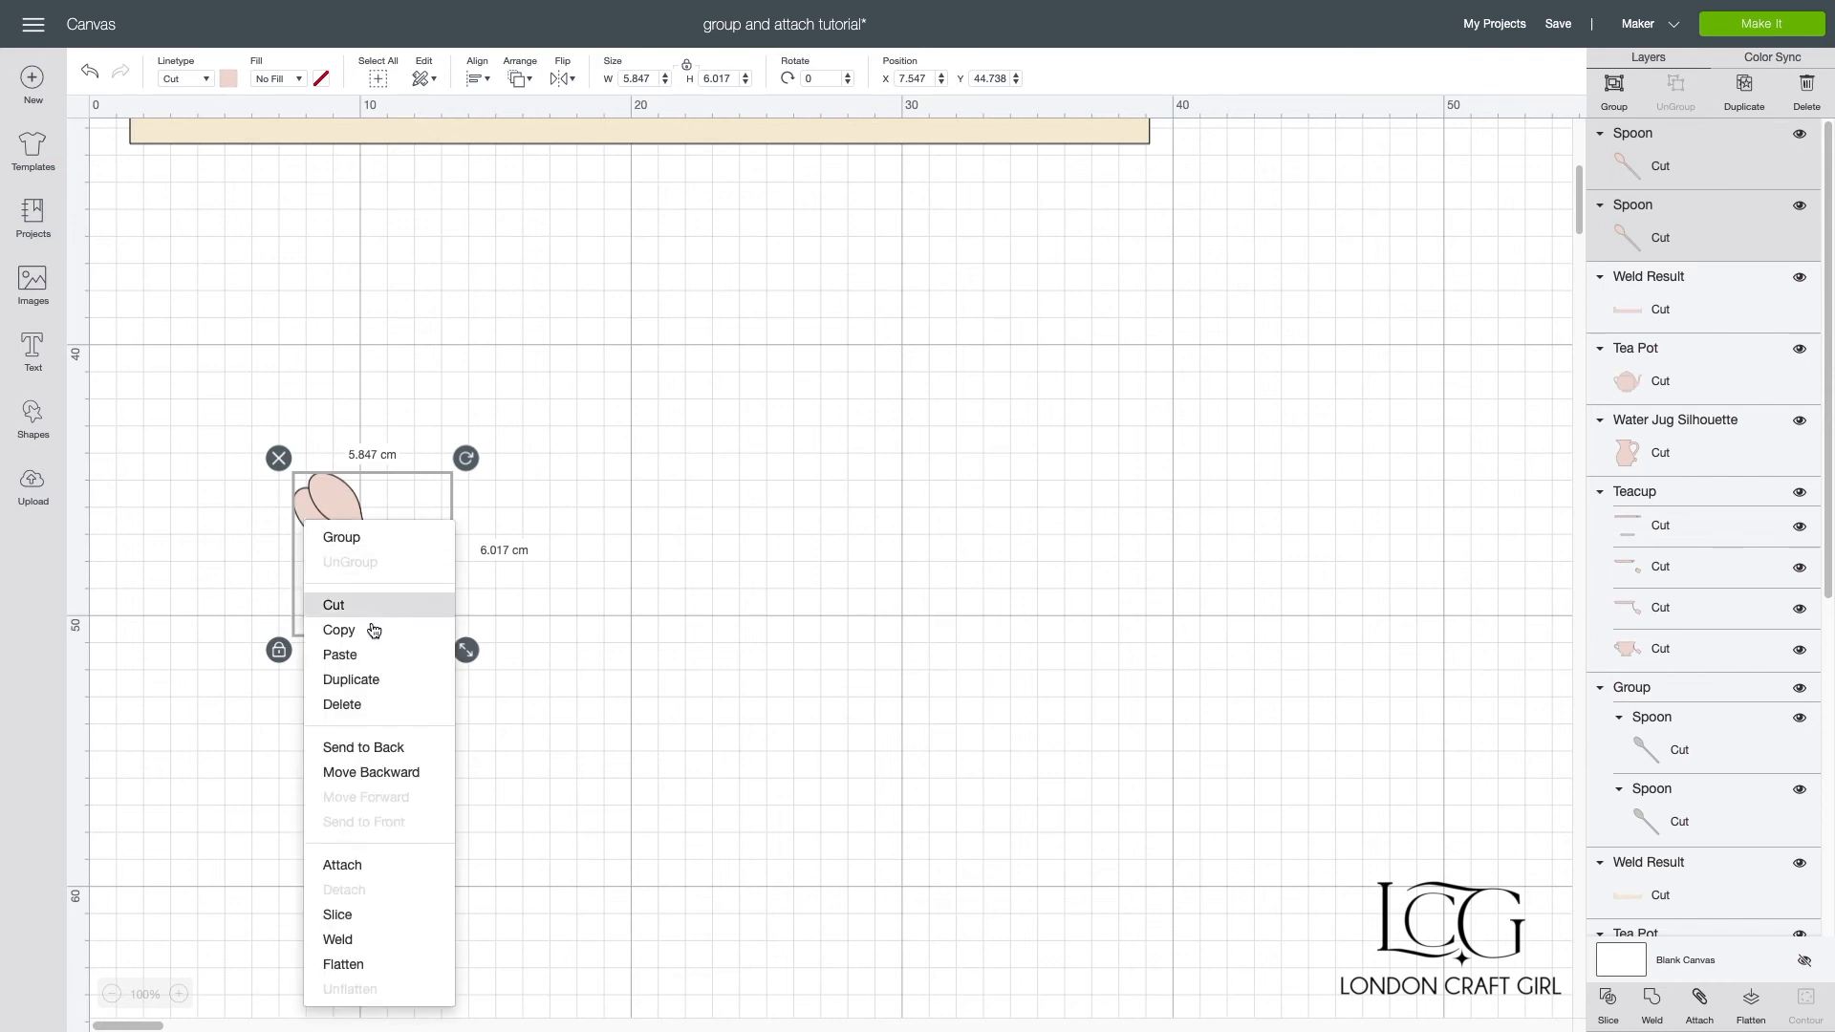
{"action": "left_click", "coordinate": [360, 680]}
{"action": "left_click_drag", "start_coordinate": [351, 523], "coordinate": [649, 503]}
Step: Attach the two spoons of the original overlapping pair
{"action": "left_click", "coordinate": [165, 739]}
{"action": "left_click_drag", "start_coordinate": [224, 411], "coordinate": [502, 717]}
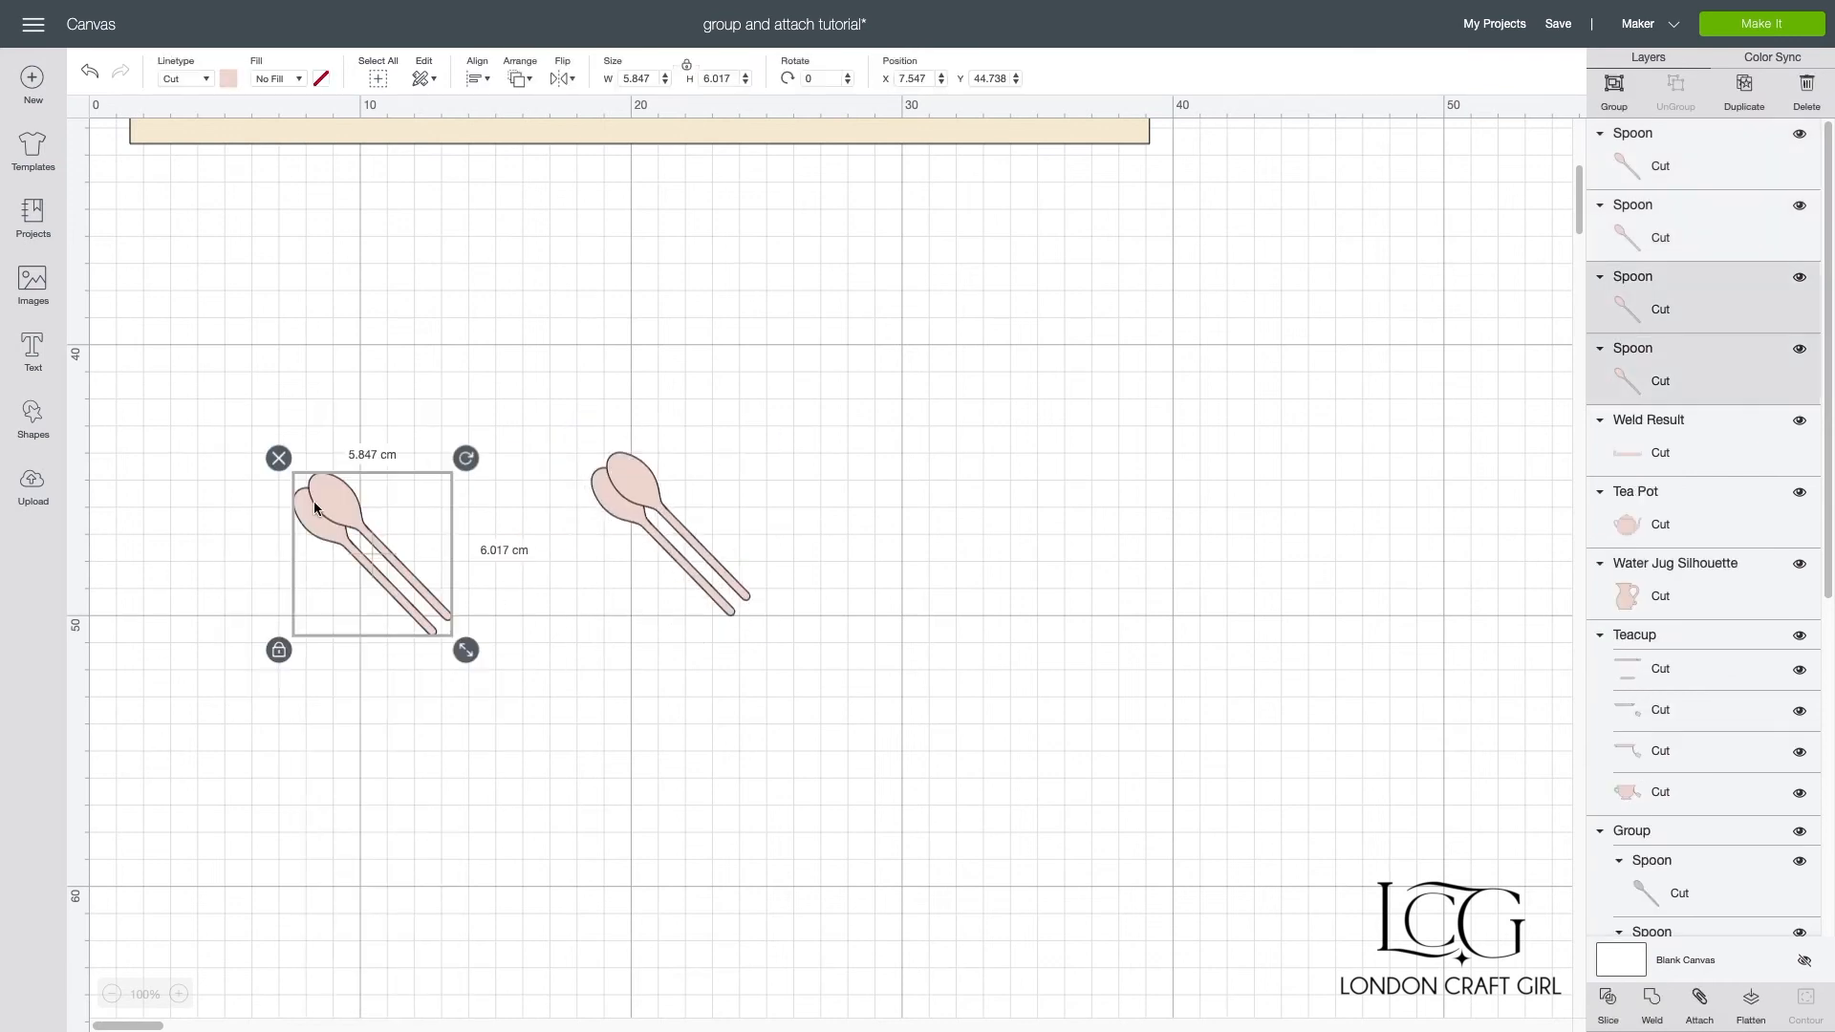
{"action": "right_click", "coordinate": [317, 504]}
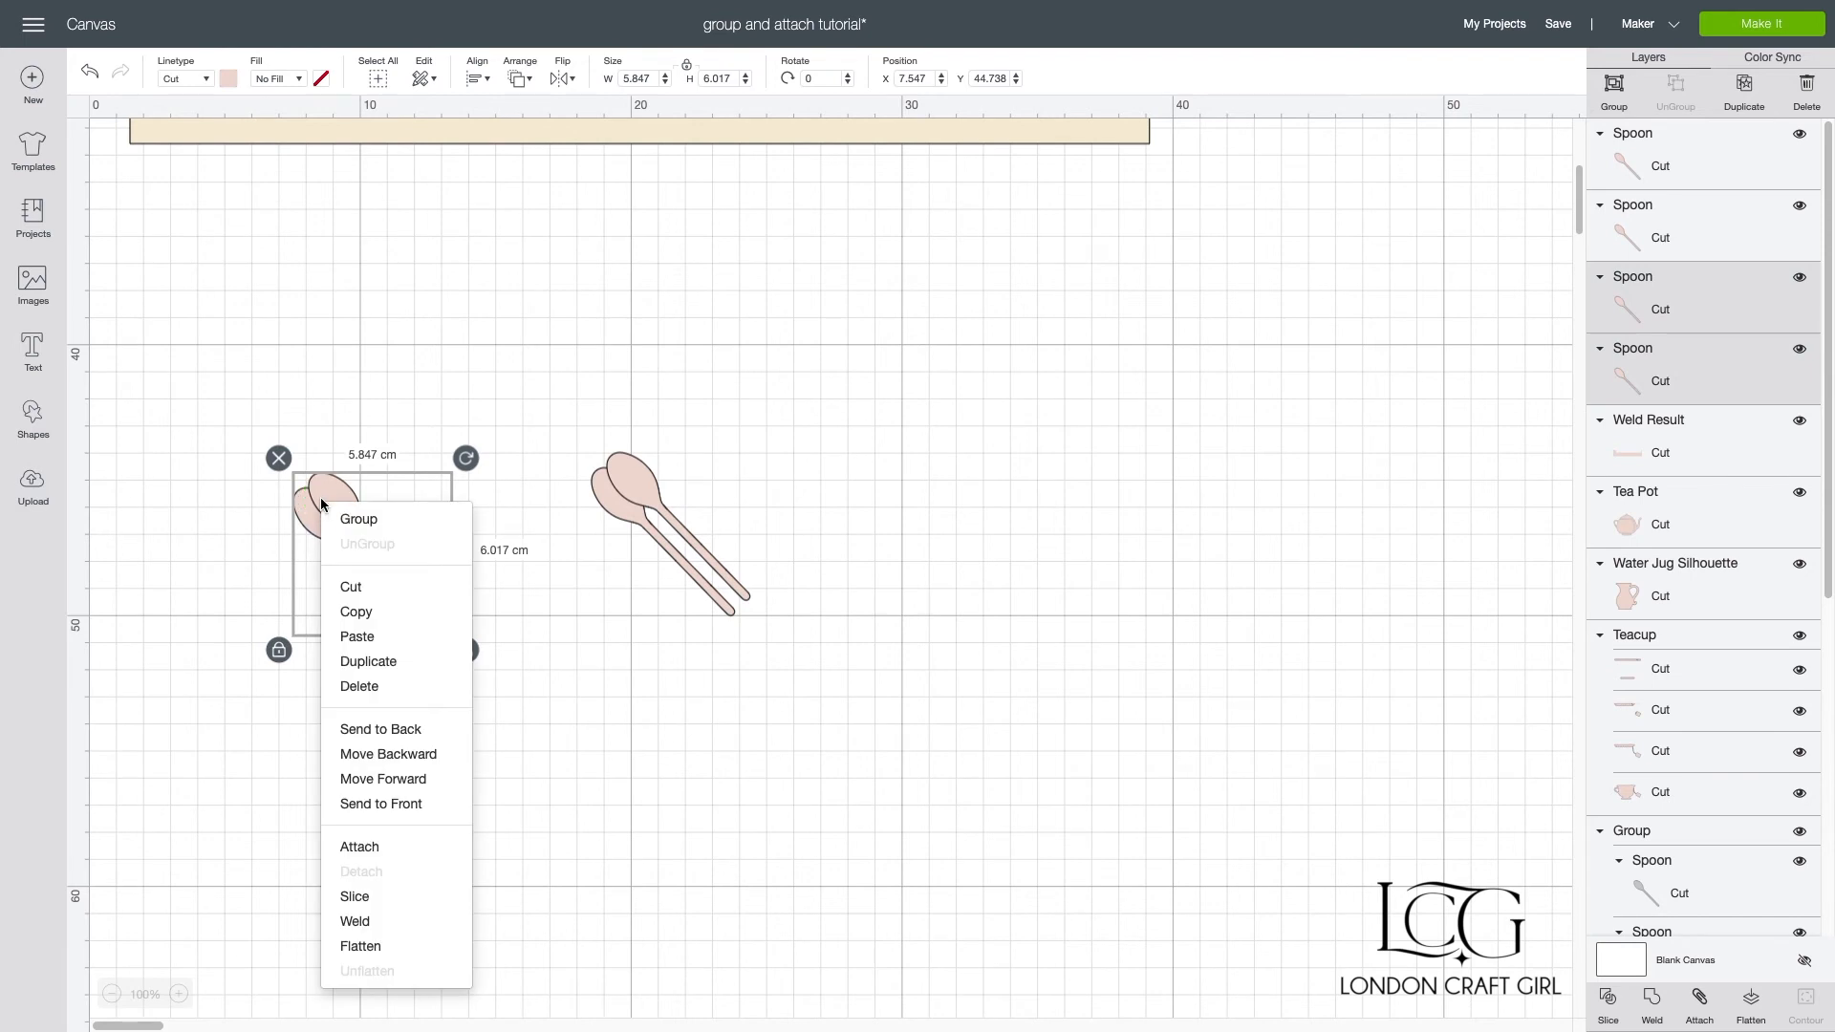
{"action": "left_click", "coordinate": [382, 853]}
{"action": "left_click", "coordinate": [596, 424]}
Step: Weld the two spoons of the duplicated pair into one shape
{"action": "left_click_drag", "start_coordinate": [596, 423], "coordinate": [771, 633]}
{"action": "right_click", "coordinate": [628, 510]}
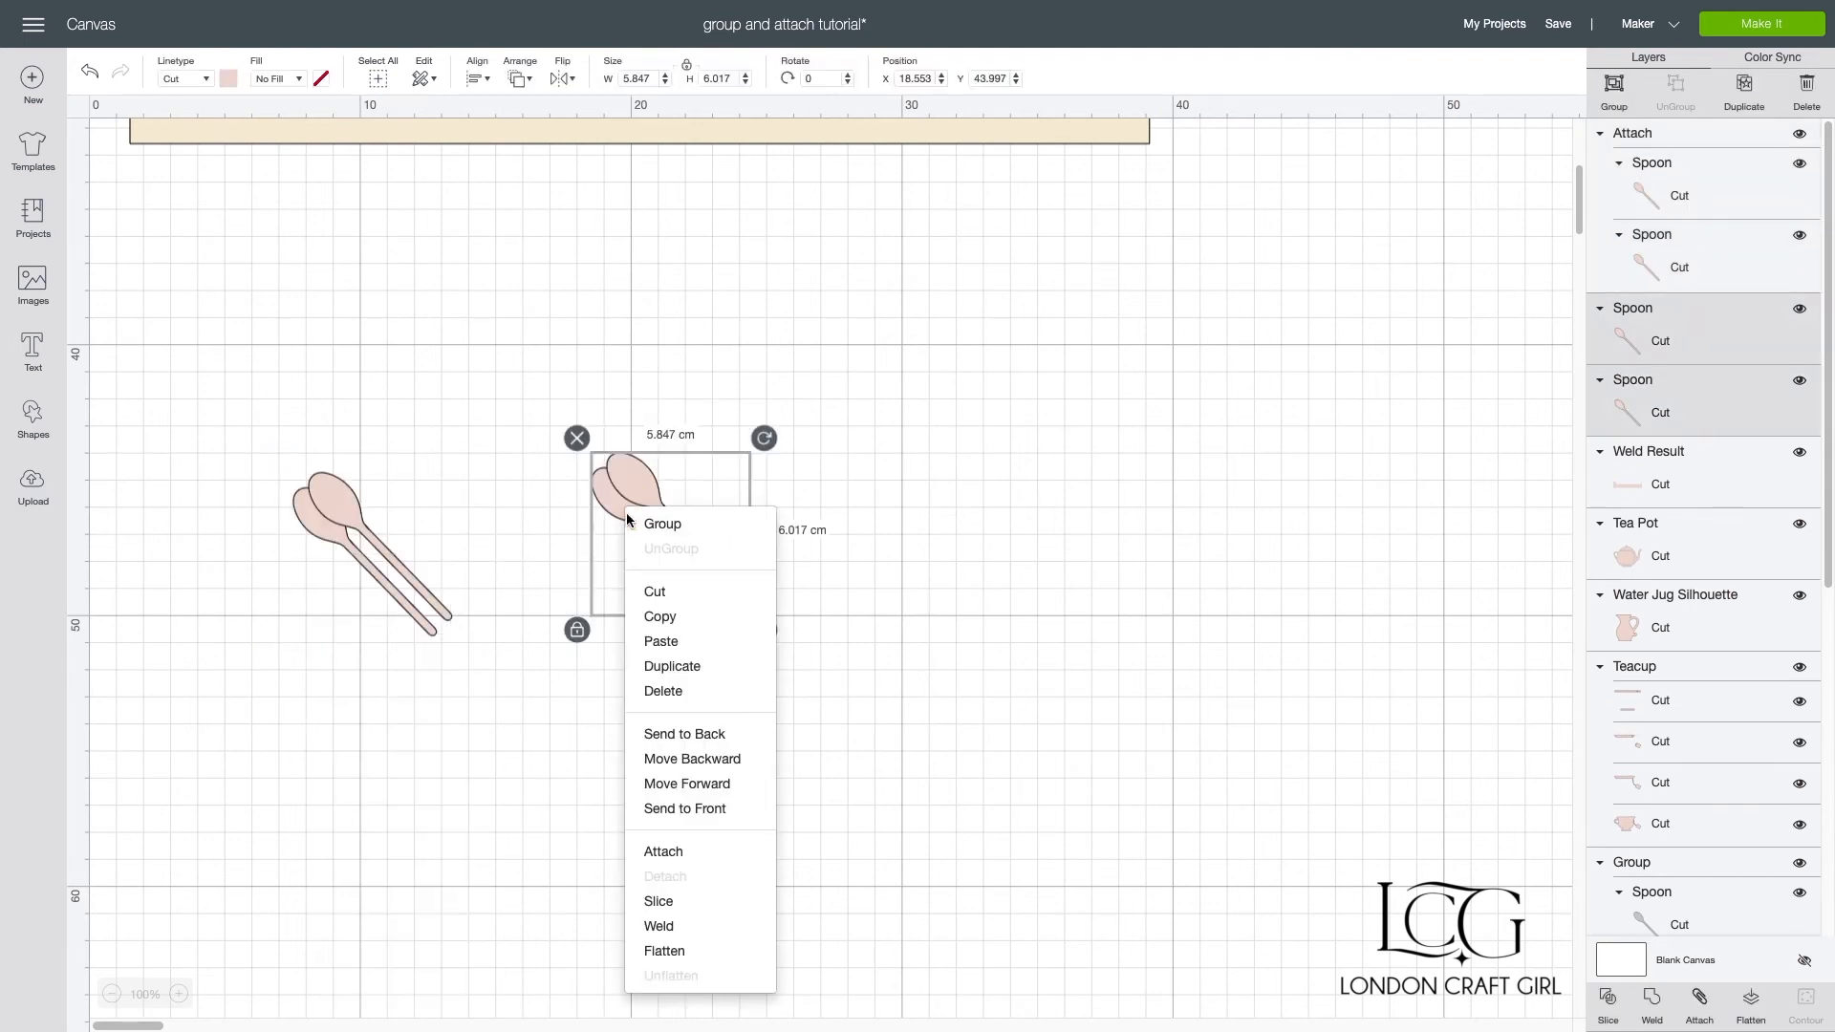
{"action": "left_click", "coordinate": [659, 926]}
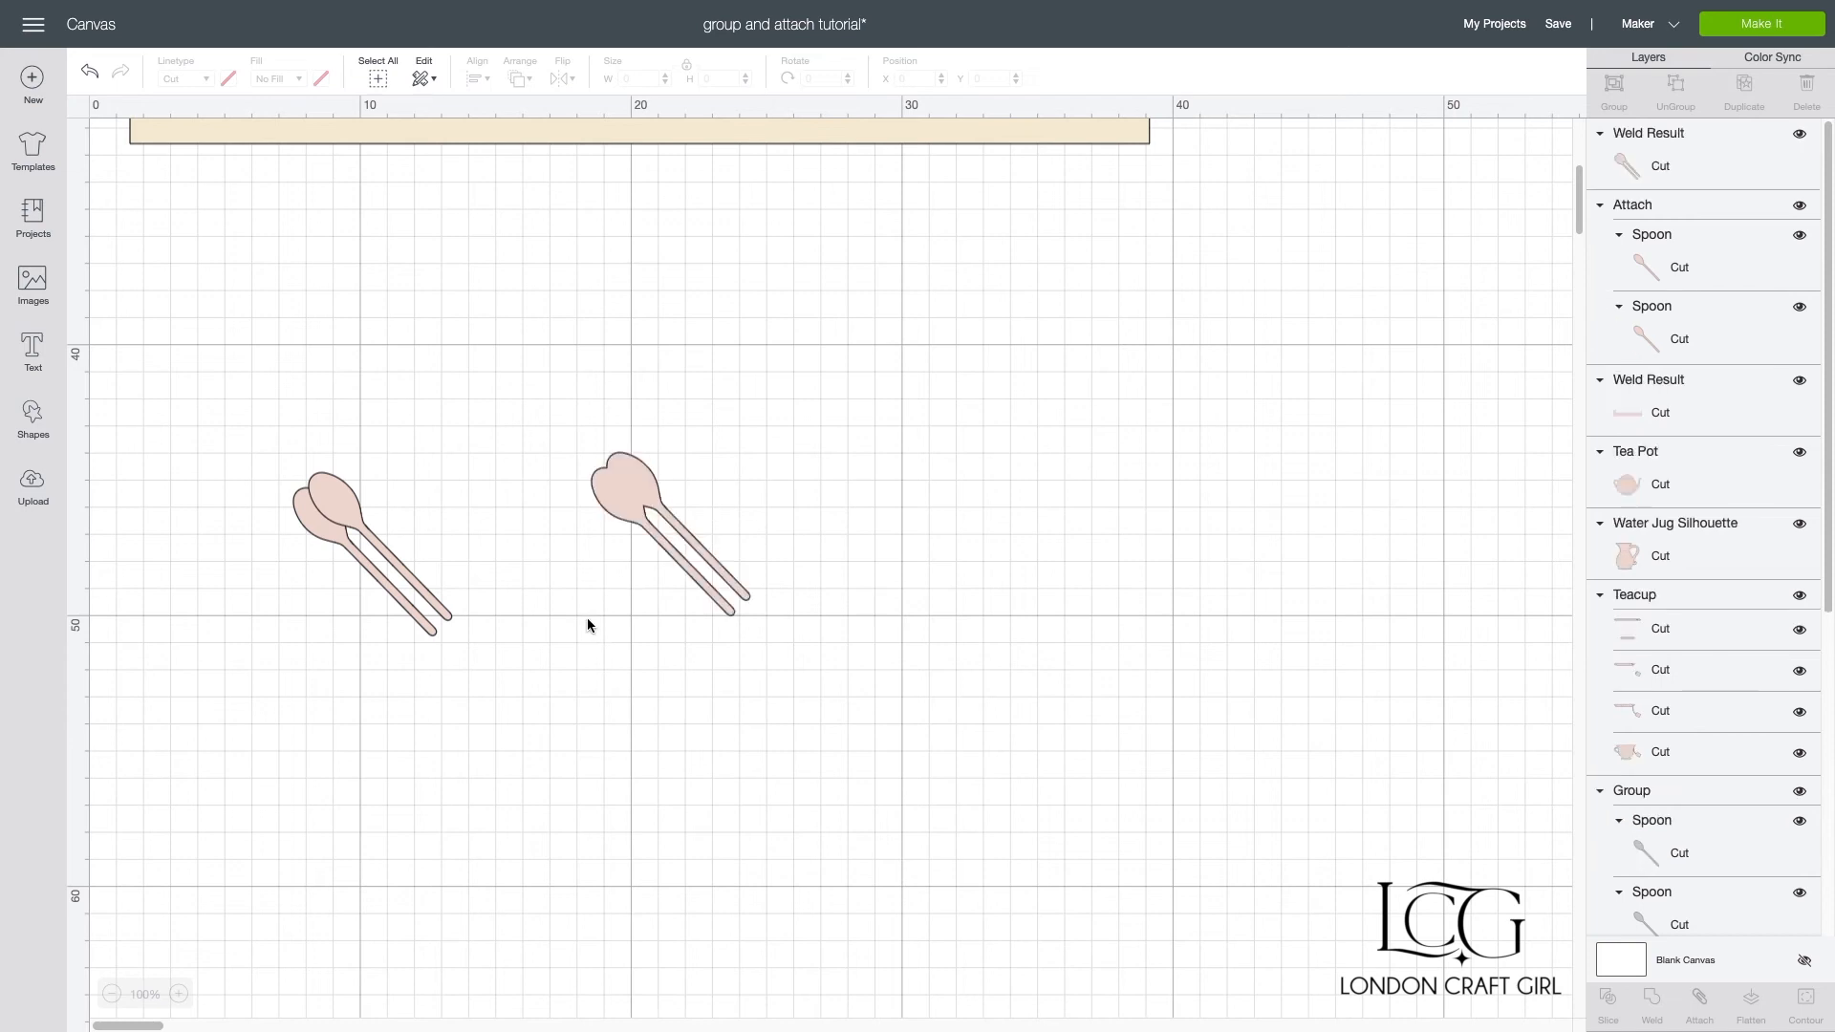
{"action": "left_click", "coordinate": [361, 426]}
{"action": "left_click", "coordinate": [634, 493]}
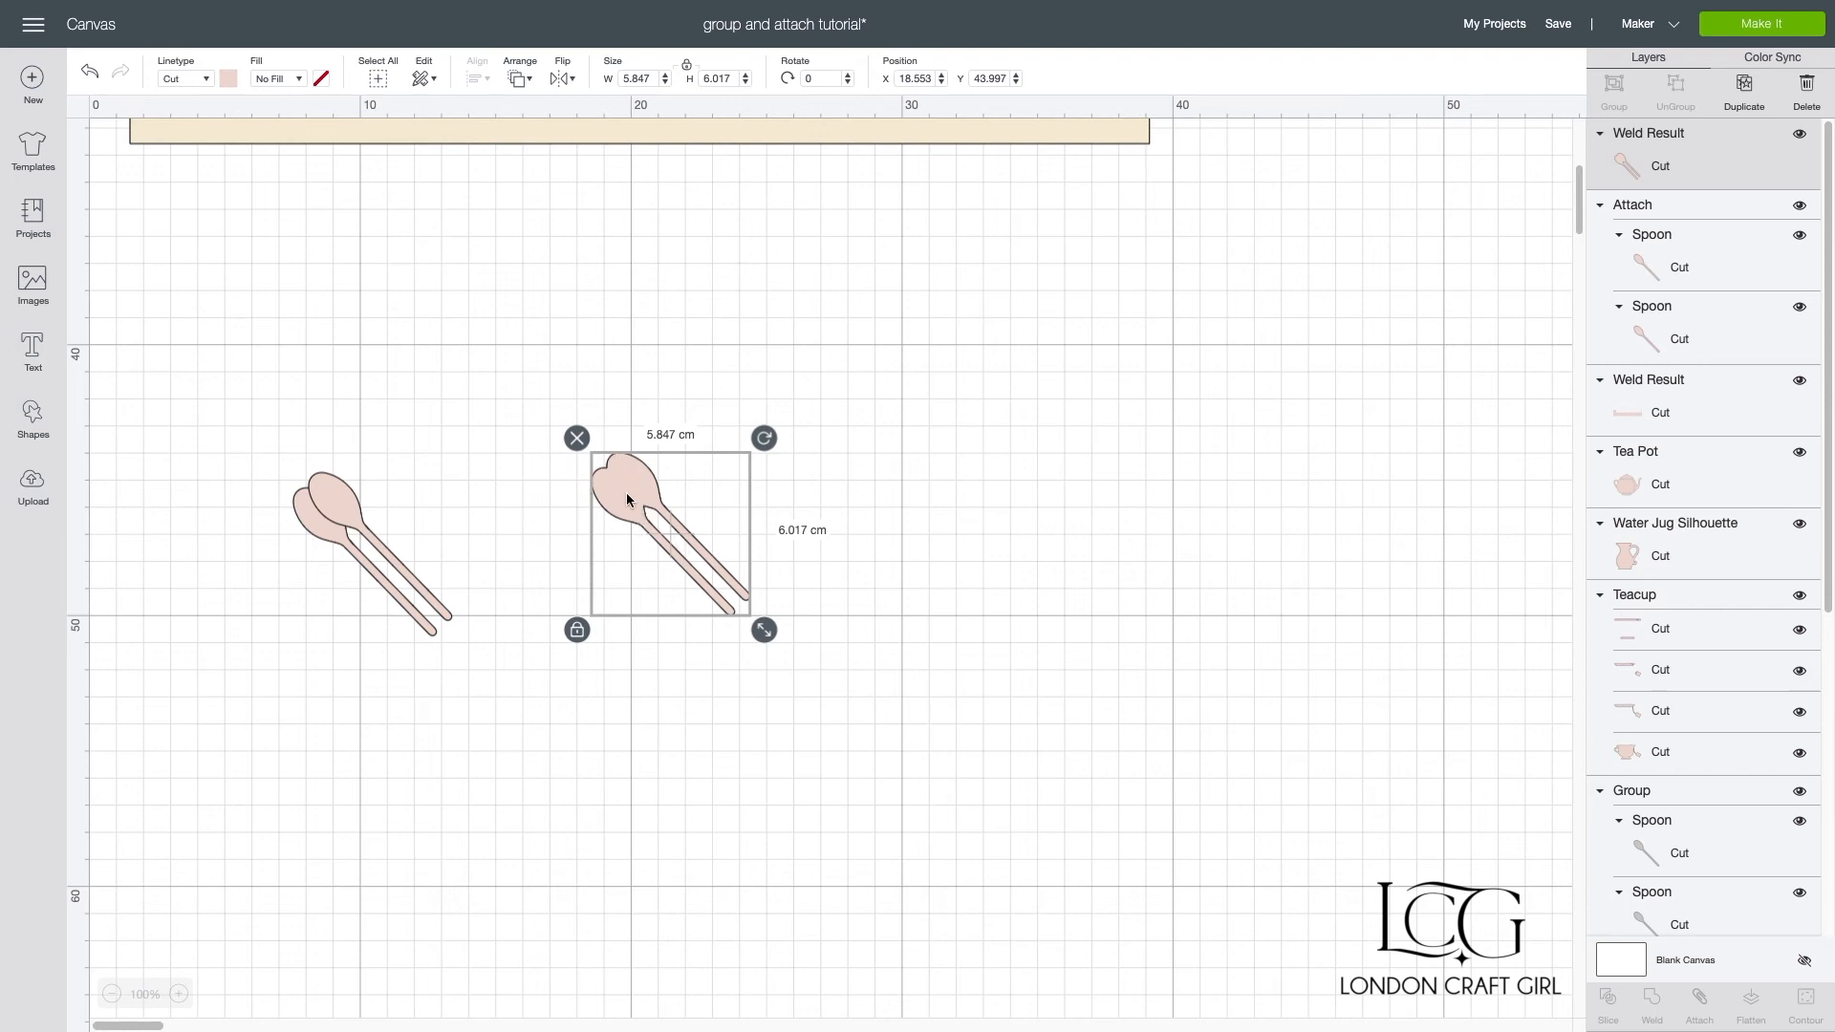
Step: Detach the attached pair of spoons and move the two spoons apart
{"action": "left_click", "coordinate": [366, 518]}
{"action": "right_click", "coordinate": [313, 520]}
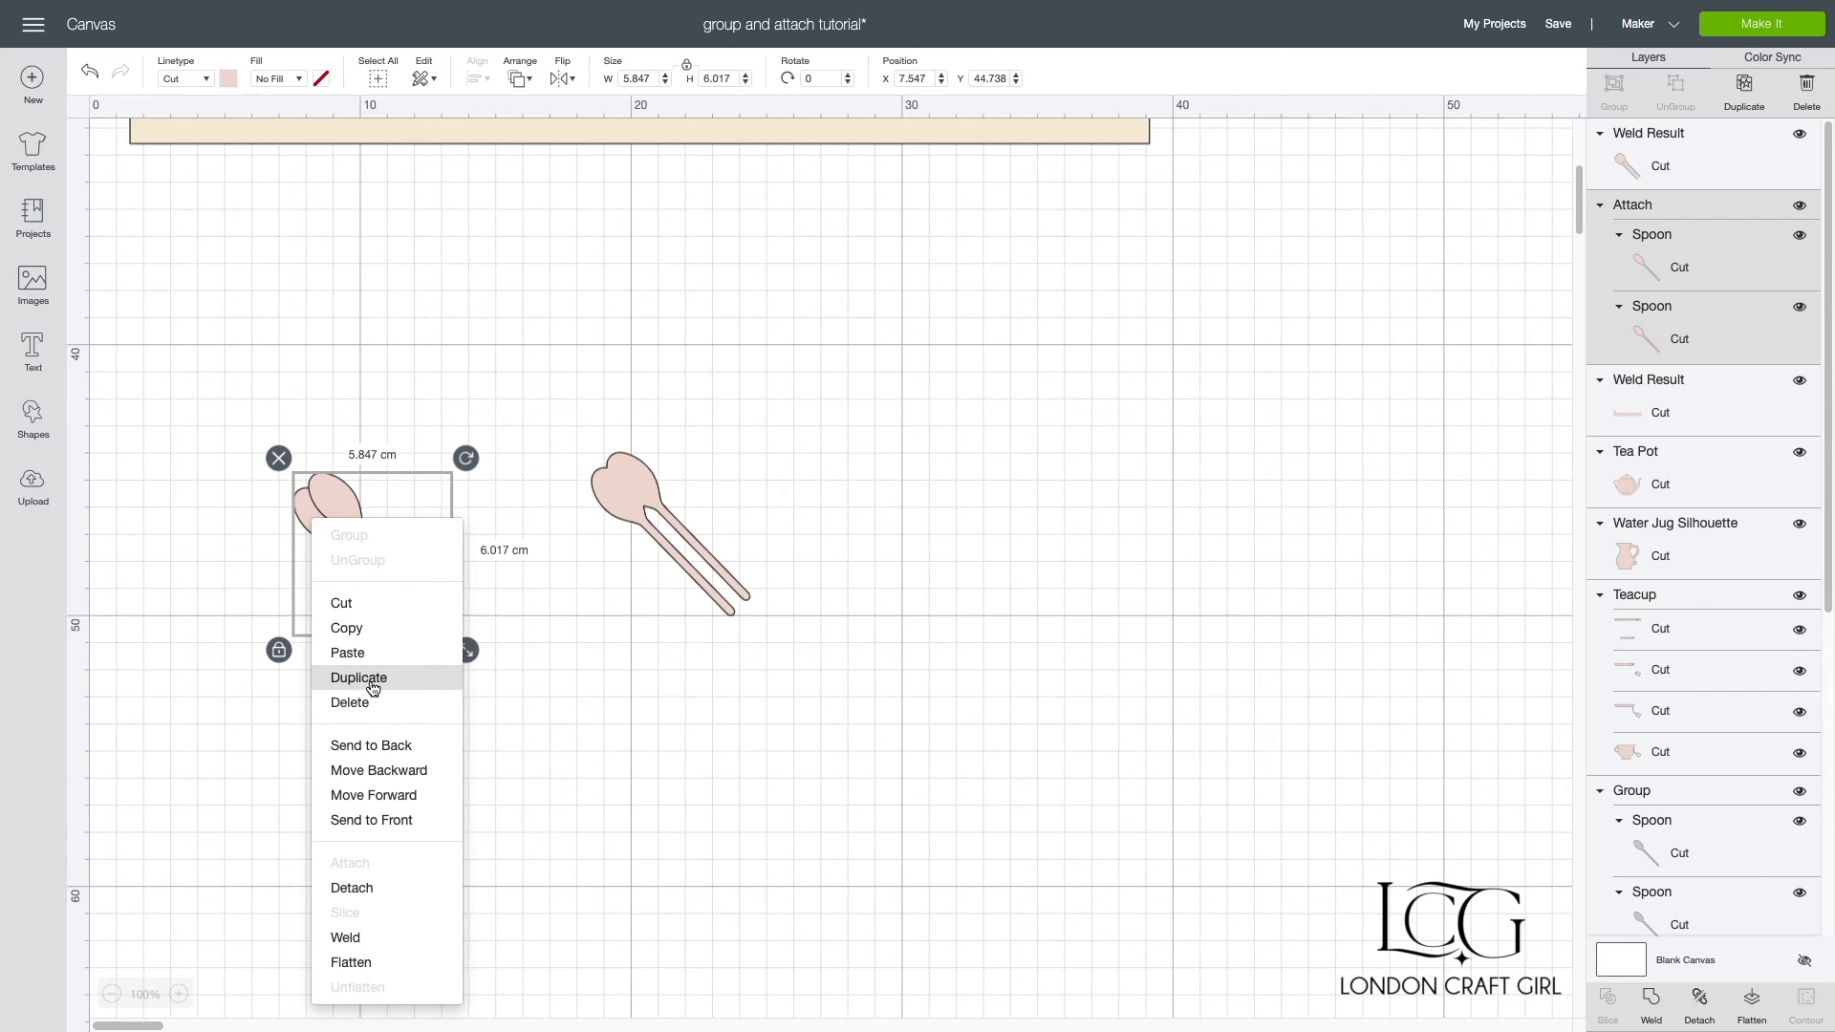
{"action": "left_click", "coordinate": [369, 886]}
{"action": "left_click_drag", "start_coordinate": [330, 501], "coordinate": [290, 501]}
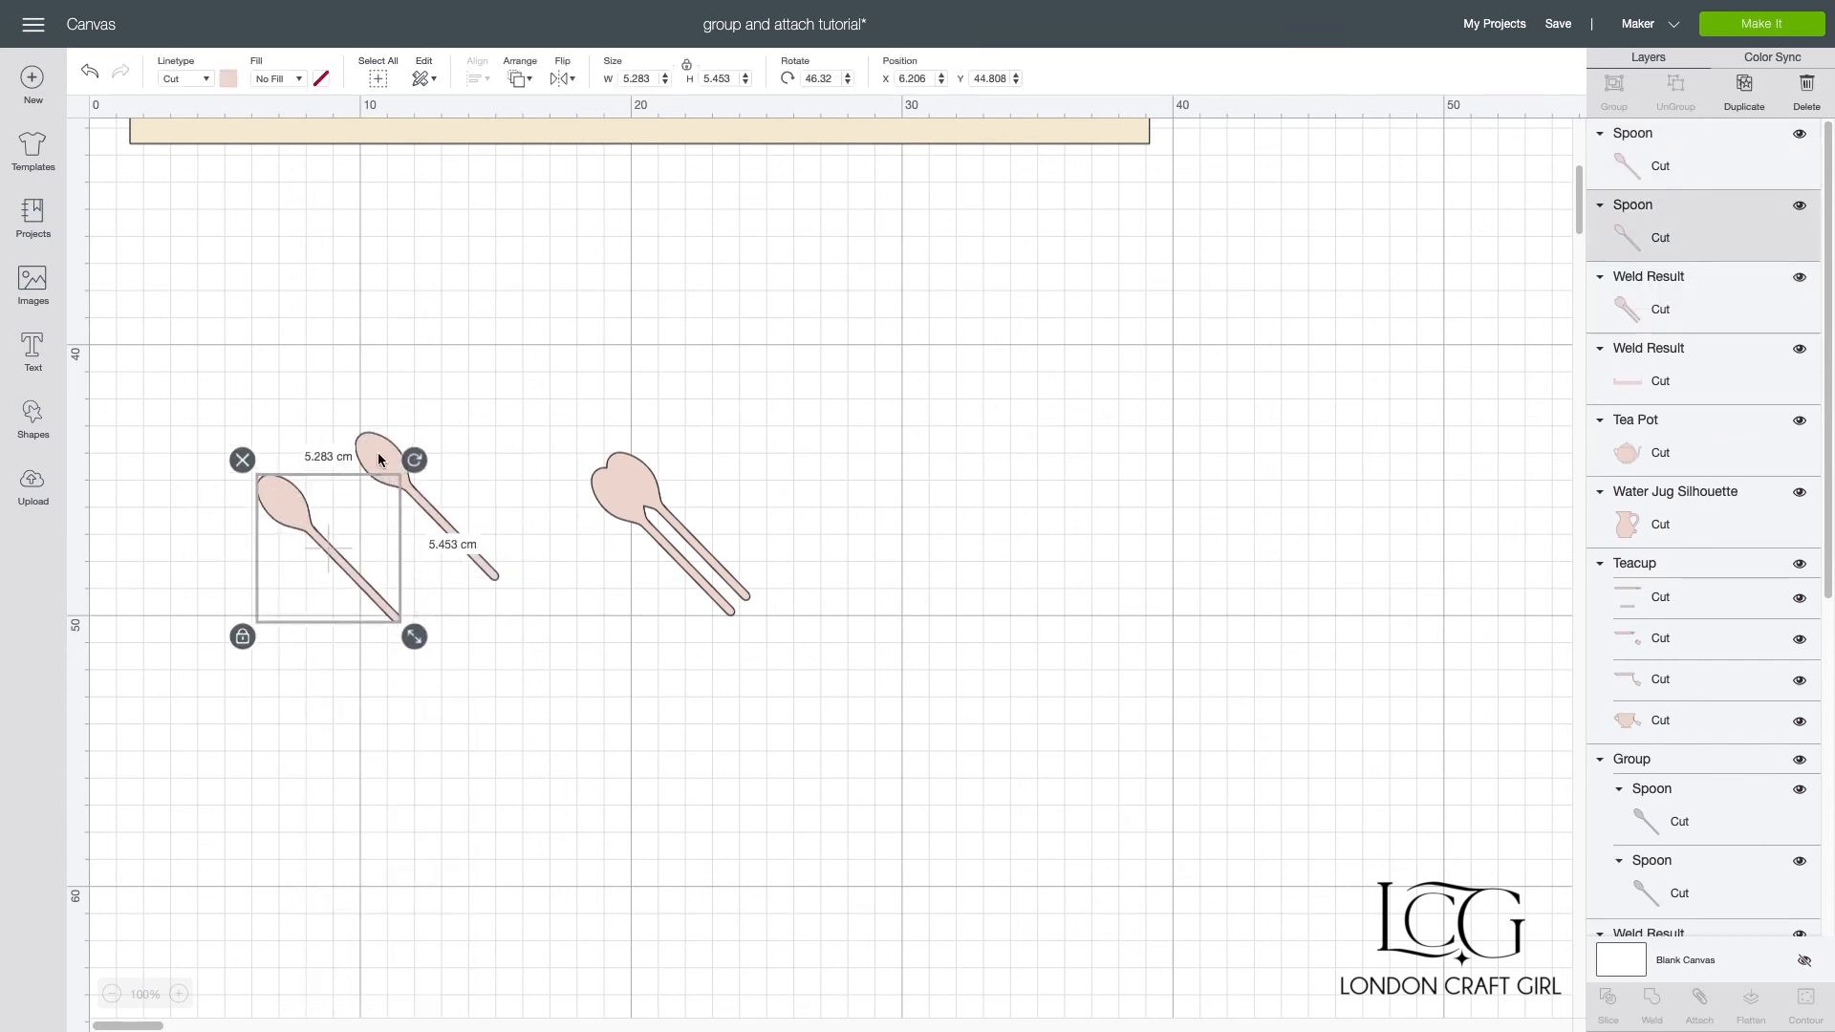
{"action": "left_click", "coordinate": [537, 564]}
{"action": "left_click", "coordinate": [606, 483]}
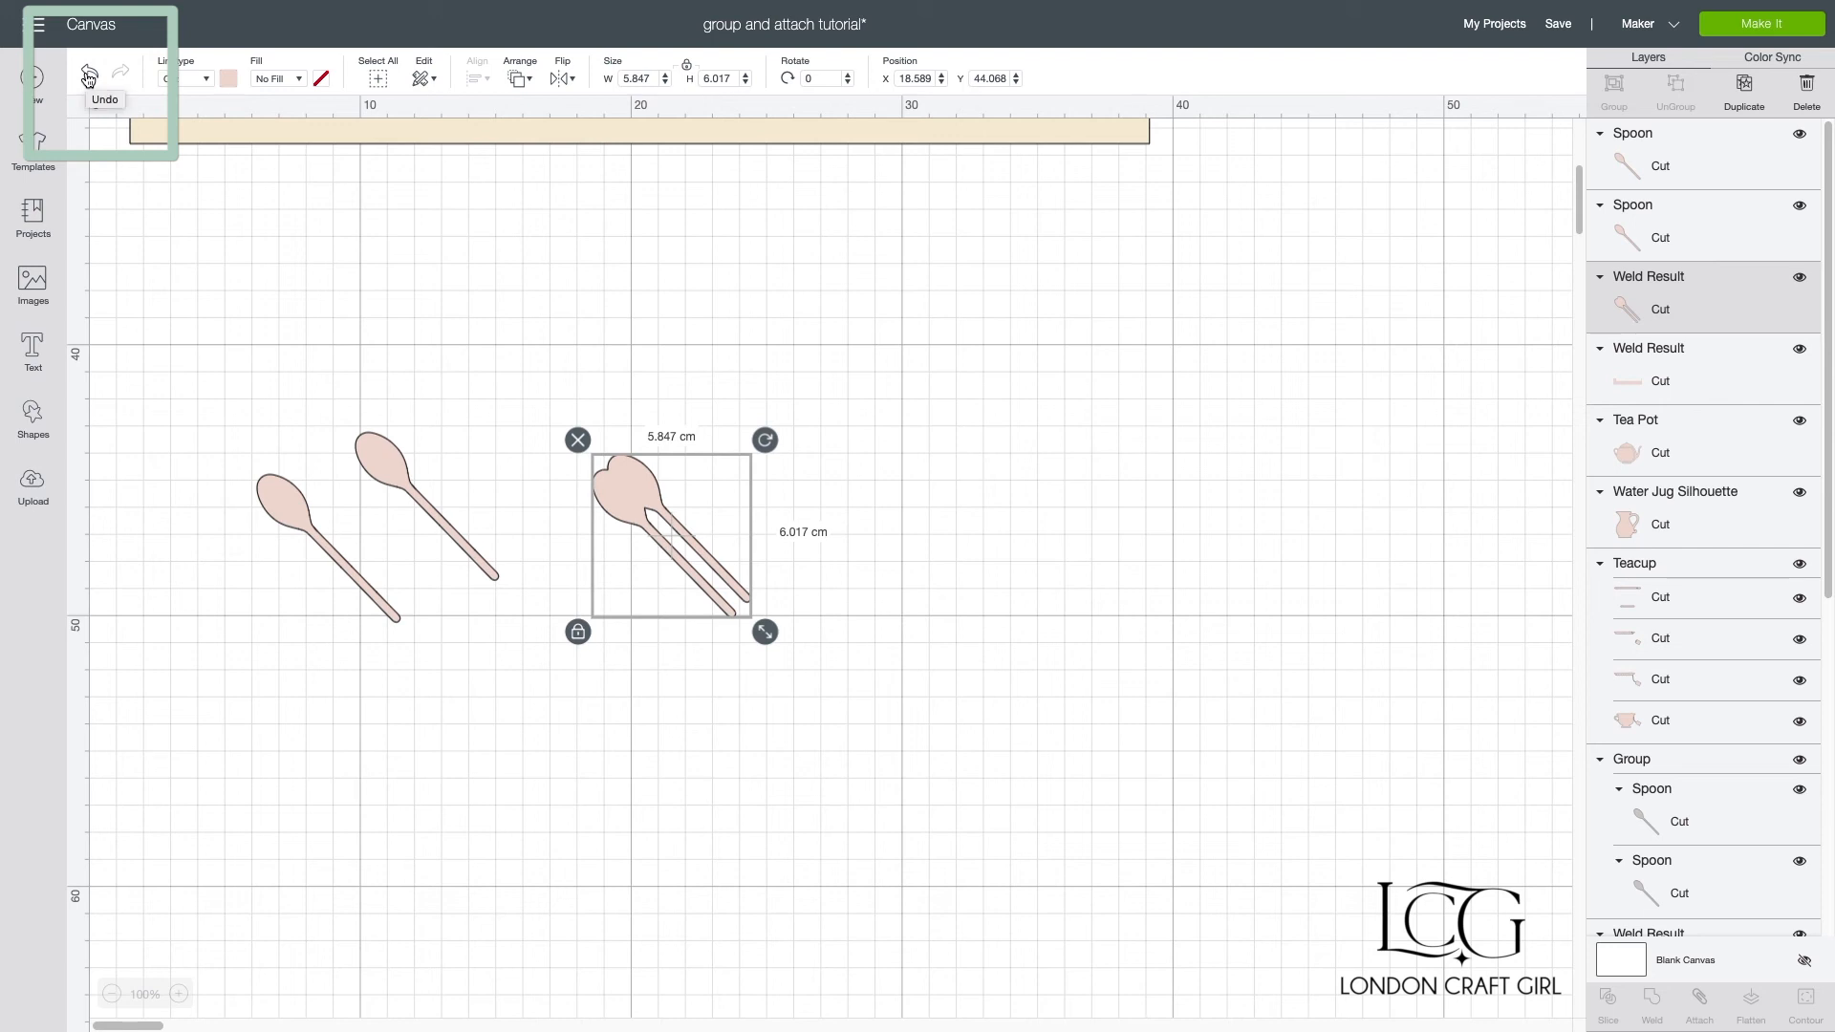
Step: Group the coloured teacup, grey spoons, jug, blue teapot and cream tray of the lower tea set
{"action": "left_click", "coordinate": [496, 291]}
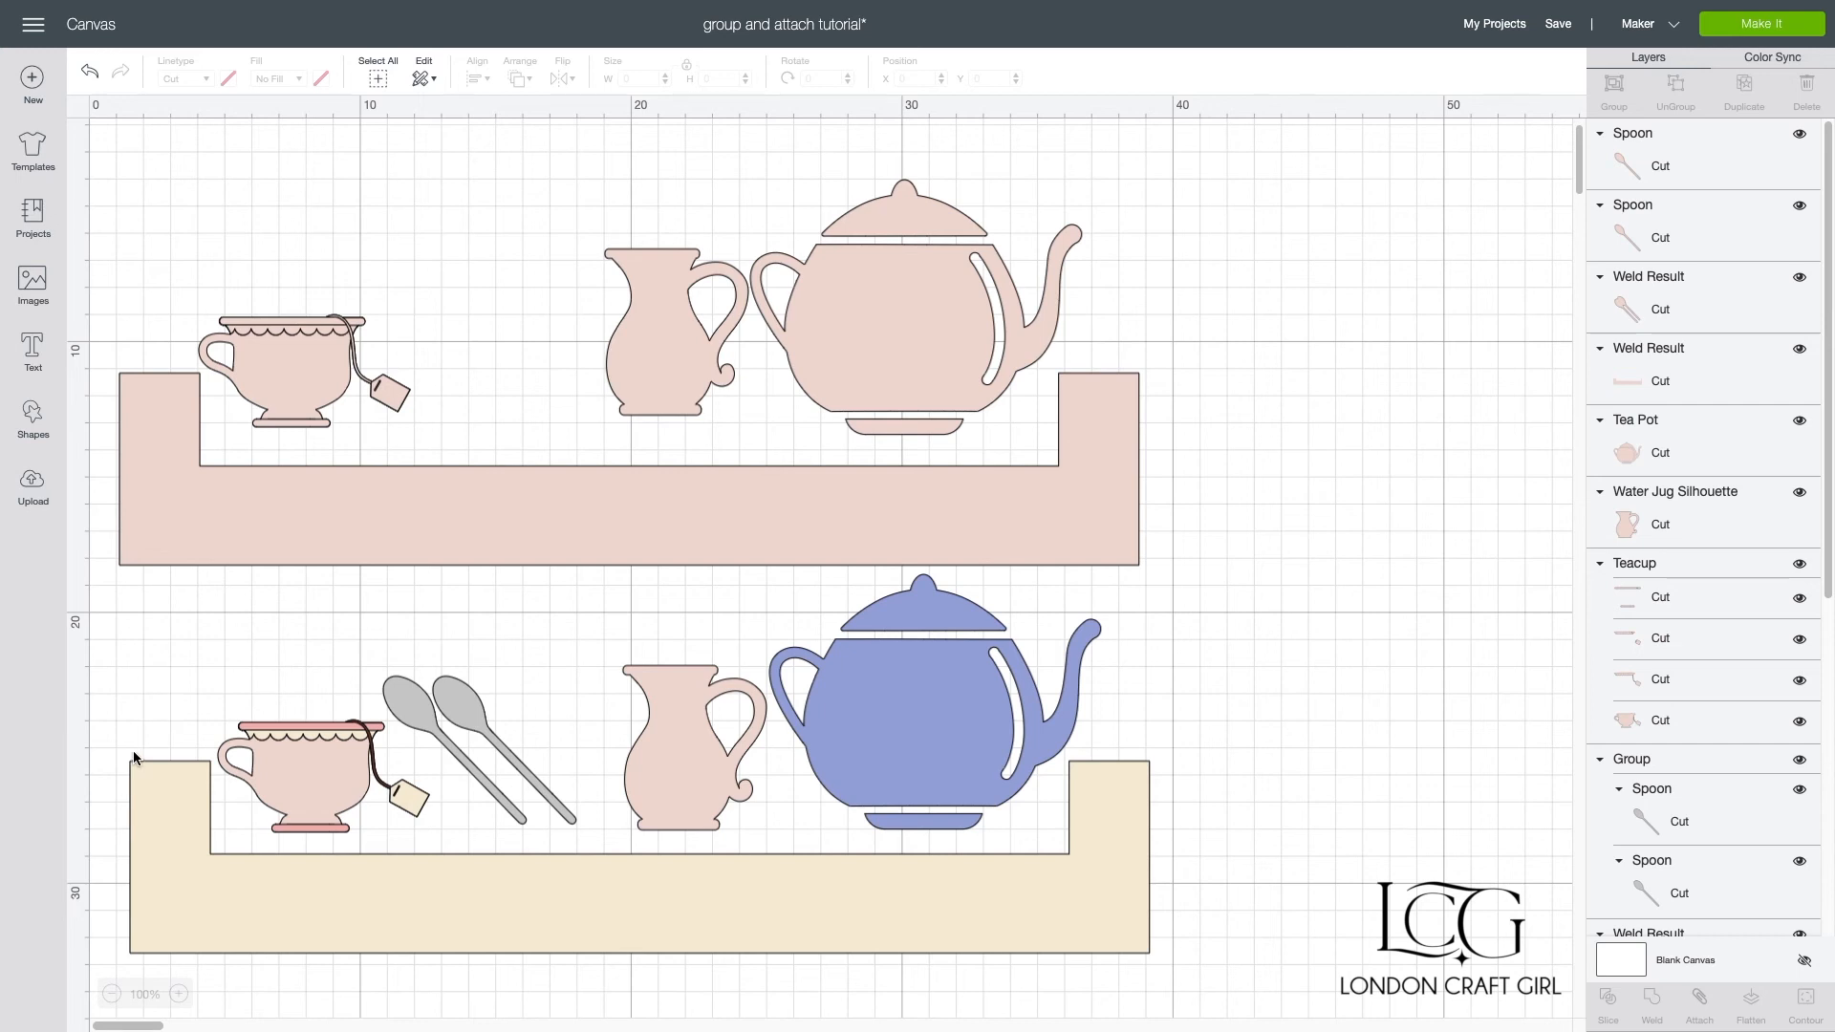
{"action": "left_click", "coordinate": [196, 801]}
{"action": "left_click", "coordinate": [106, 897]}
{"action": "left_click_drag", "start_coordinate": [117, 966], "coordinate": [1209, 554]}
{"action": "right_click", "coordinate": [872, 755]}
{"action": "left_click", "coordinate": [910, 527]}
Step: Move the grouped lower tea set as one unit to the right, then back beneath the pink set
{"action": "left_click_drag", "start_coordinate": [318, 758], "coordinate": [1199, 753]}
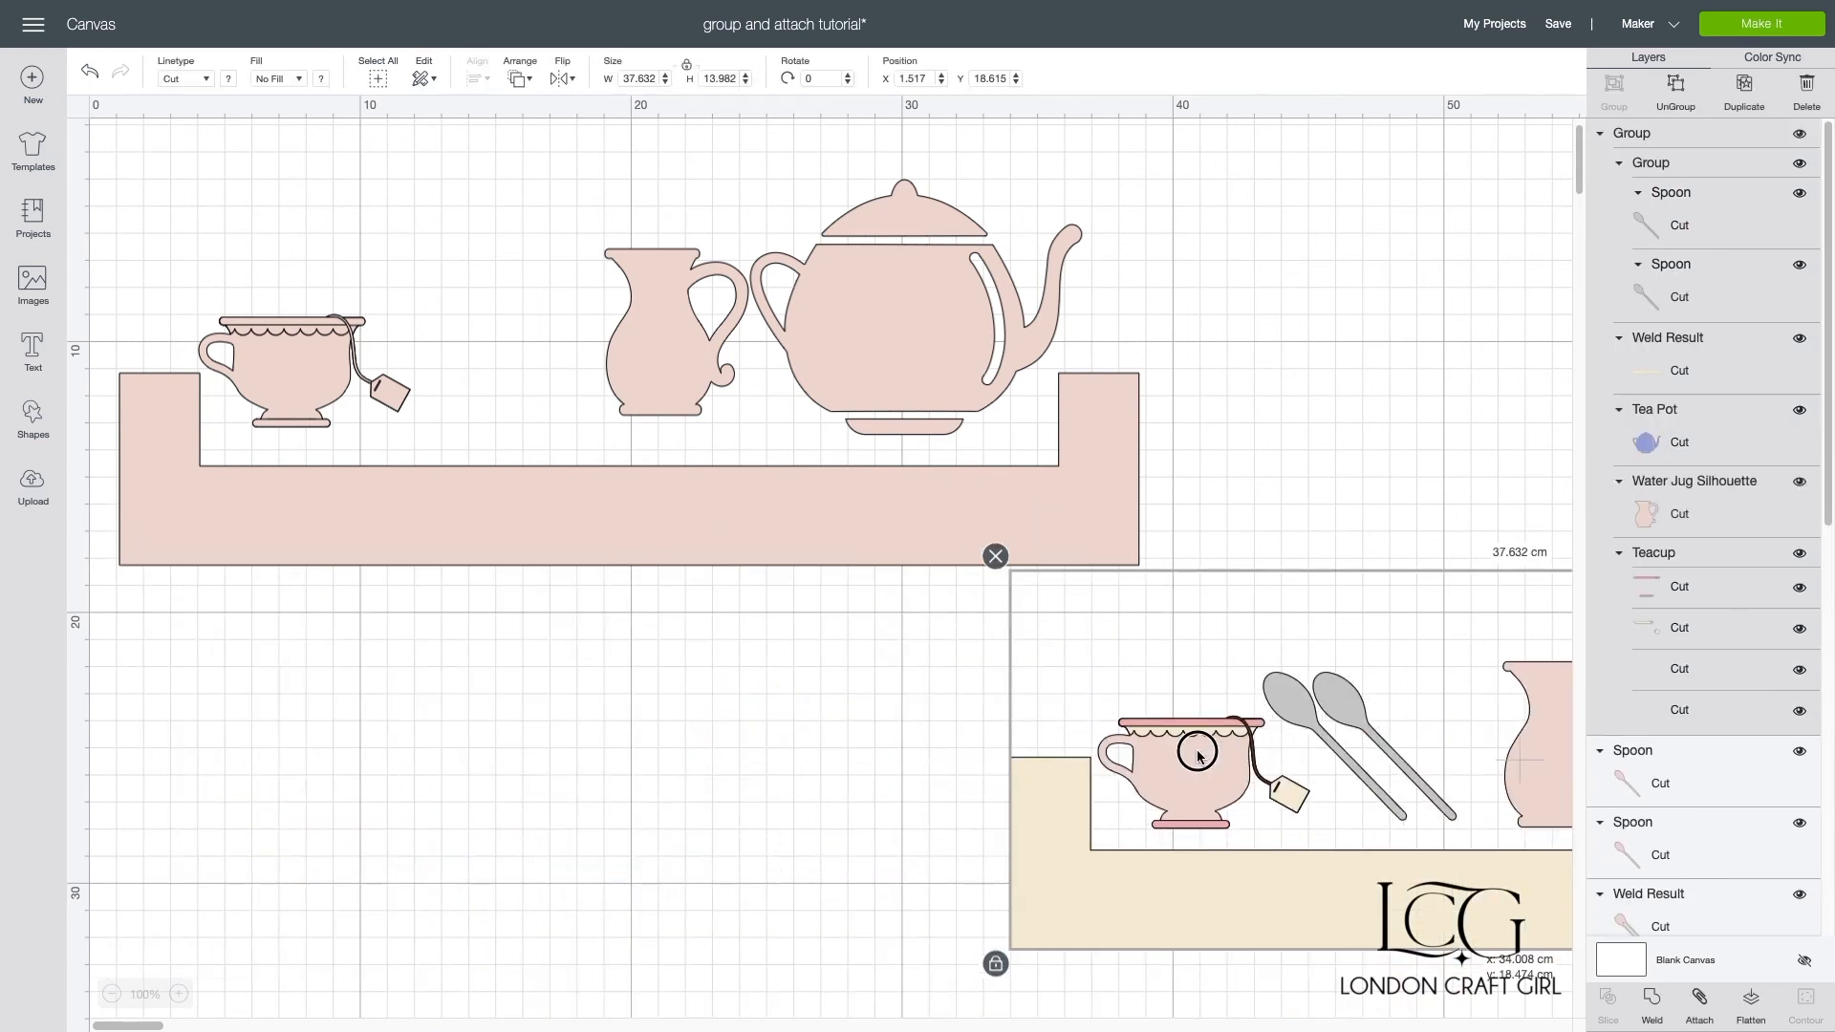
{"action": "left_click_drag", "start_coordinate": [1130, 894], "coordinate": [265, 956]}
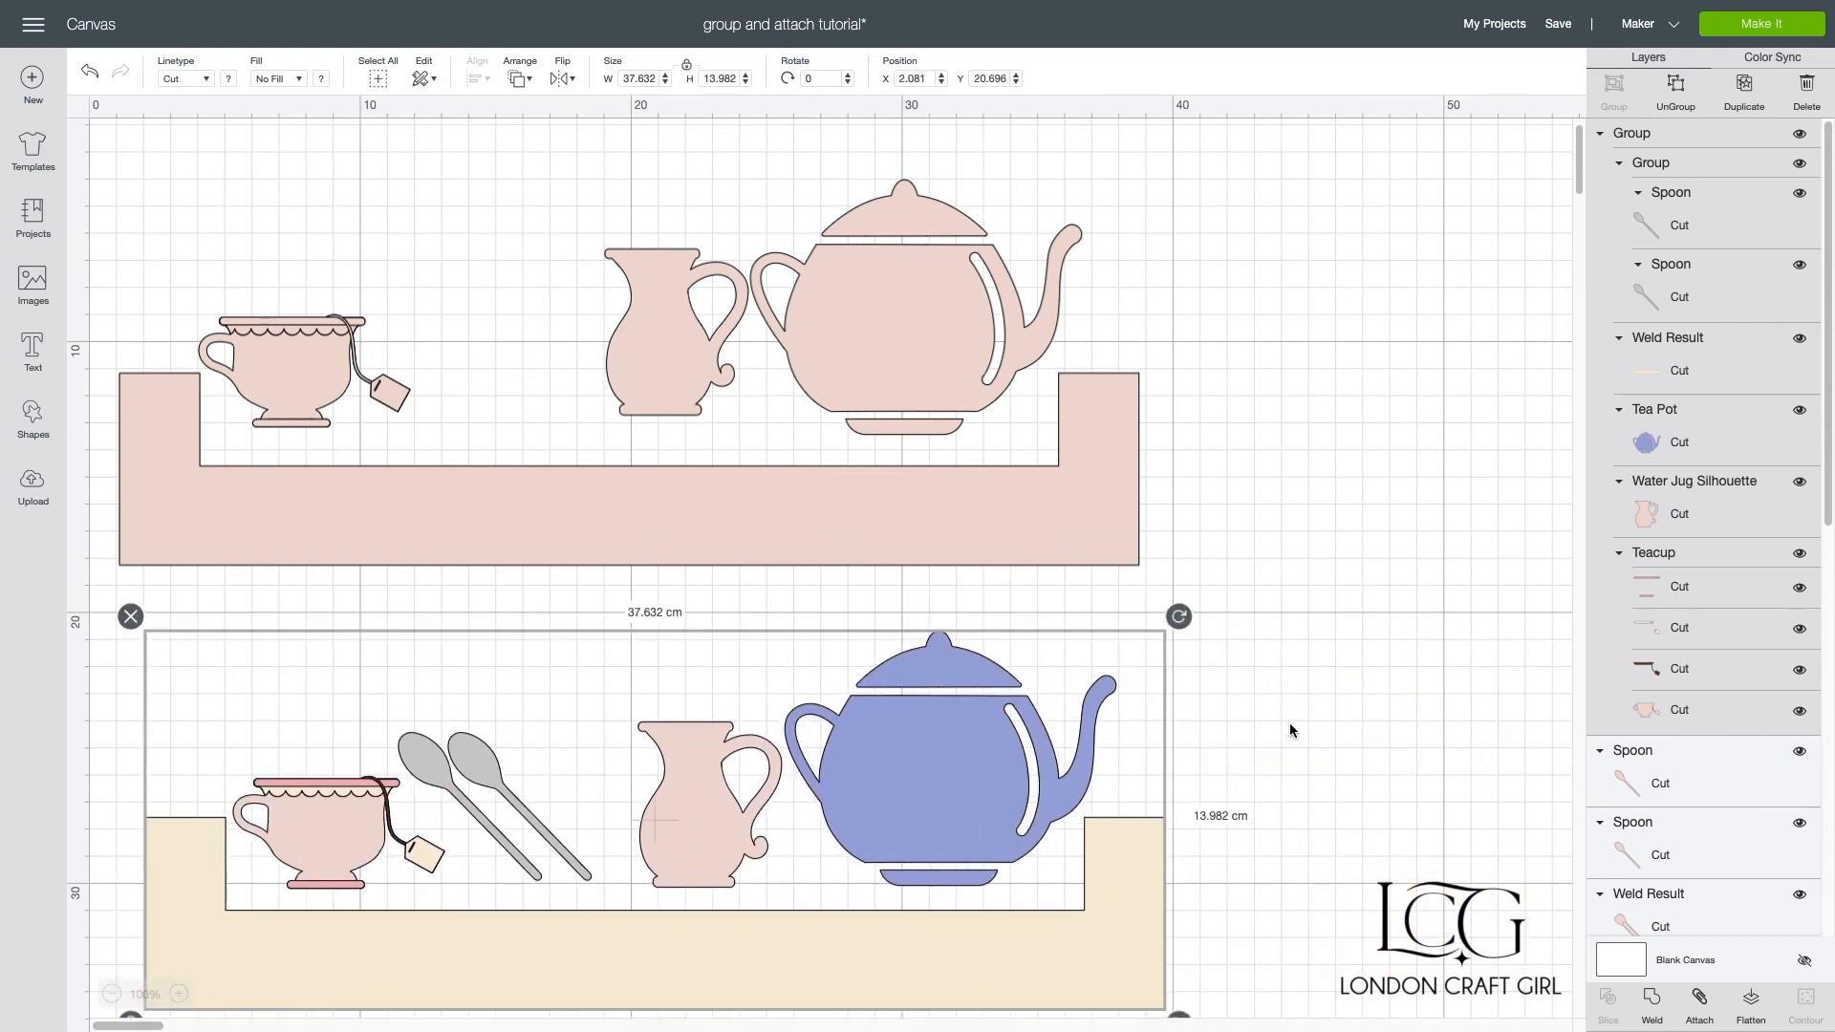
{"action": "left_click", "coordinate": [1289, 722]}
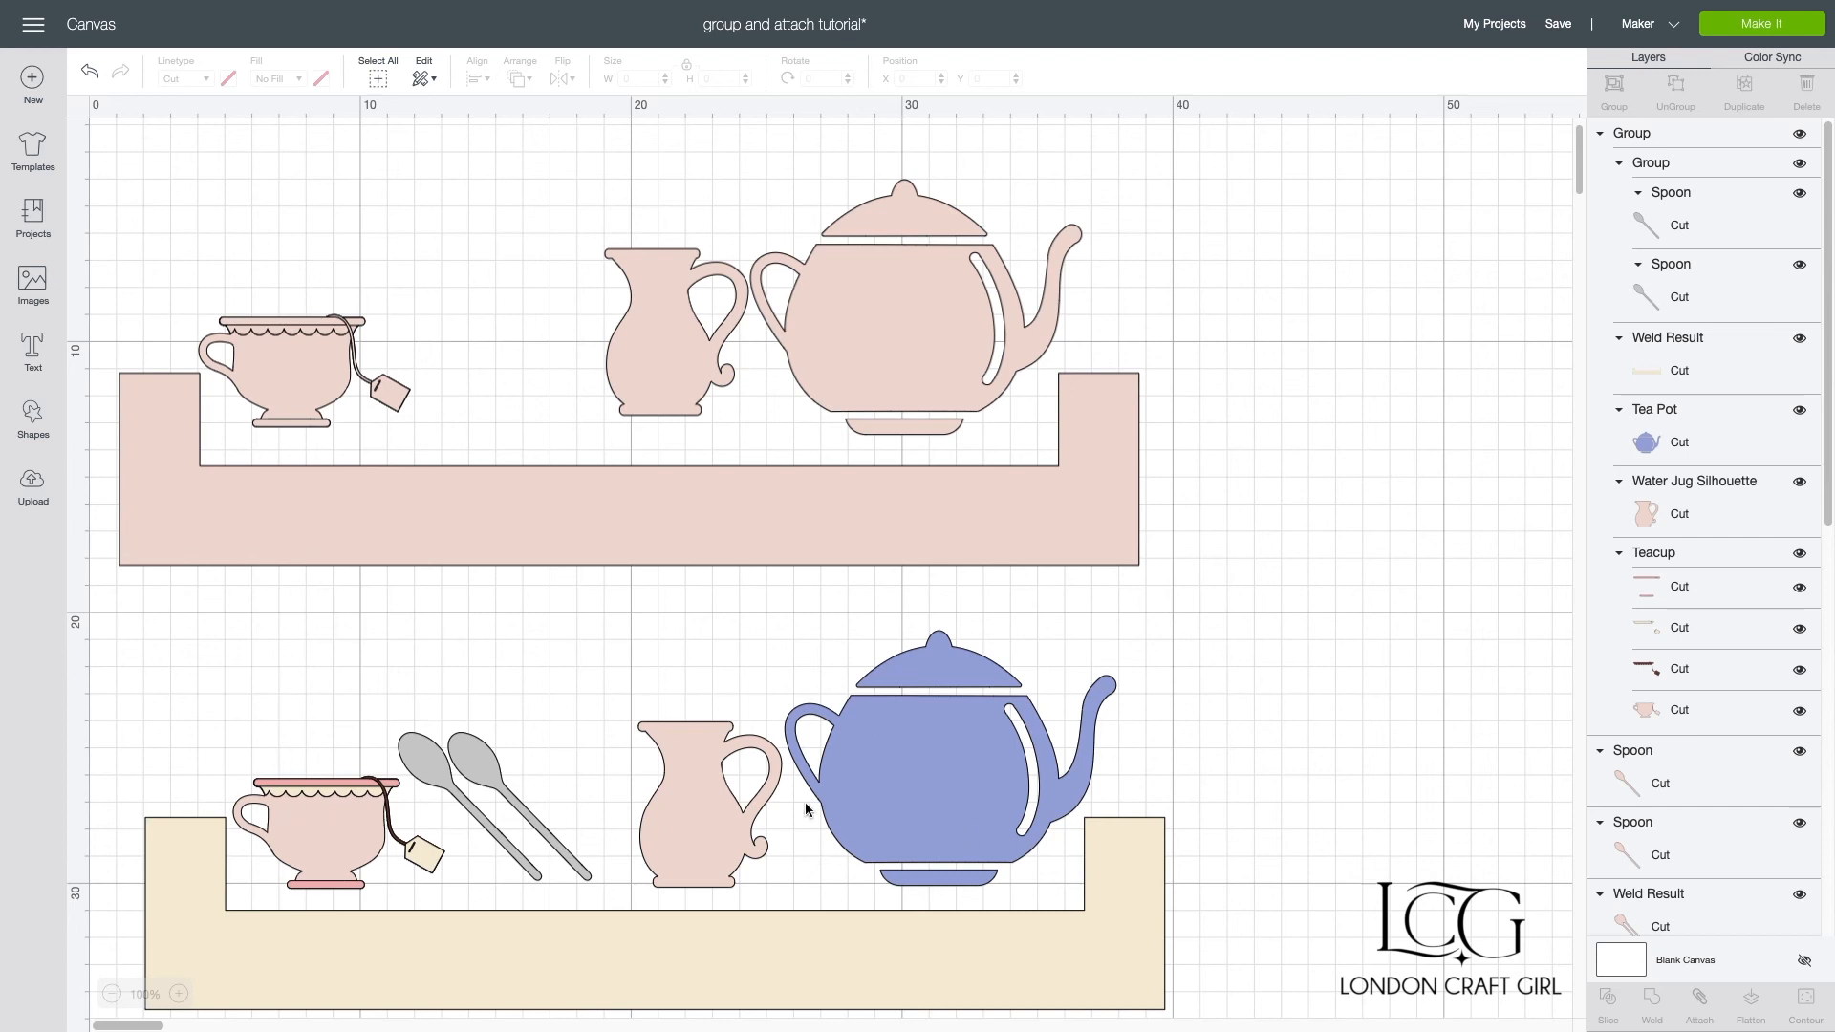
Step: Hide the whole grouped lower tea set and show it again
{"action": "left_click", "coordinate": [853, 755]}
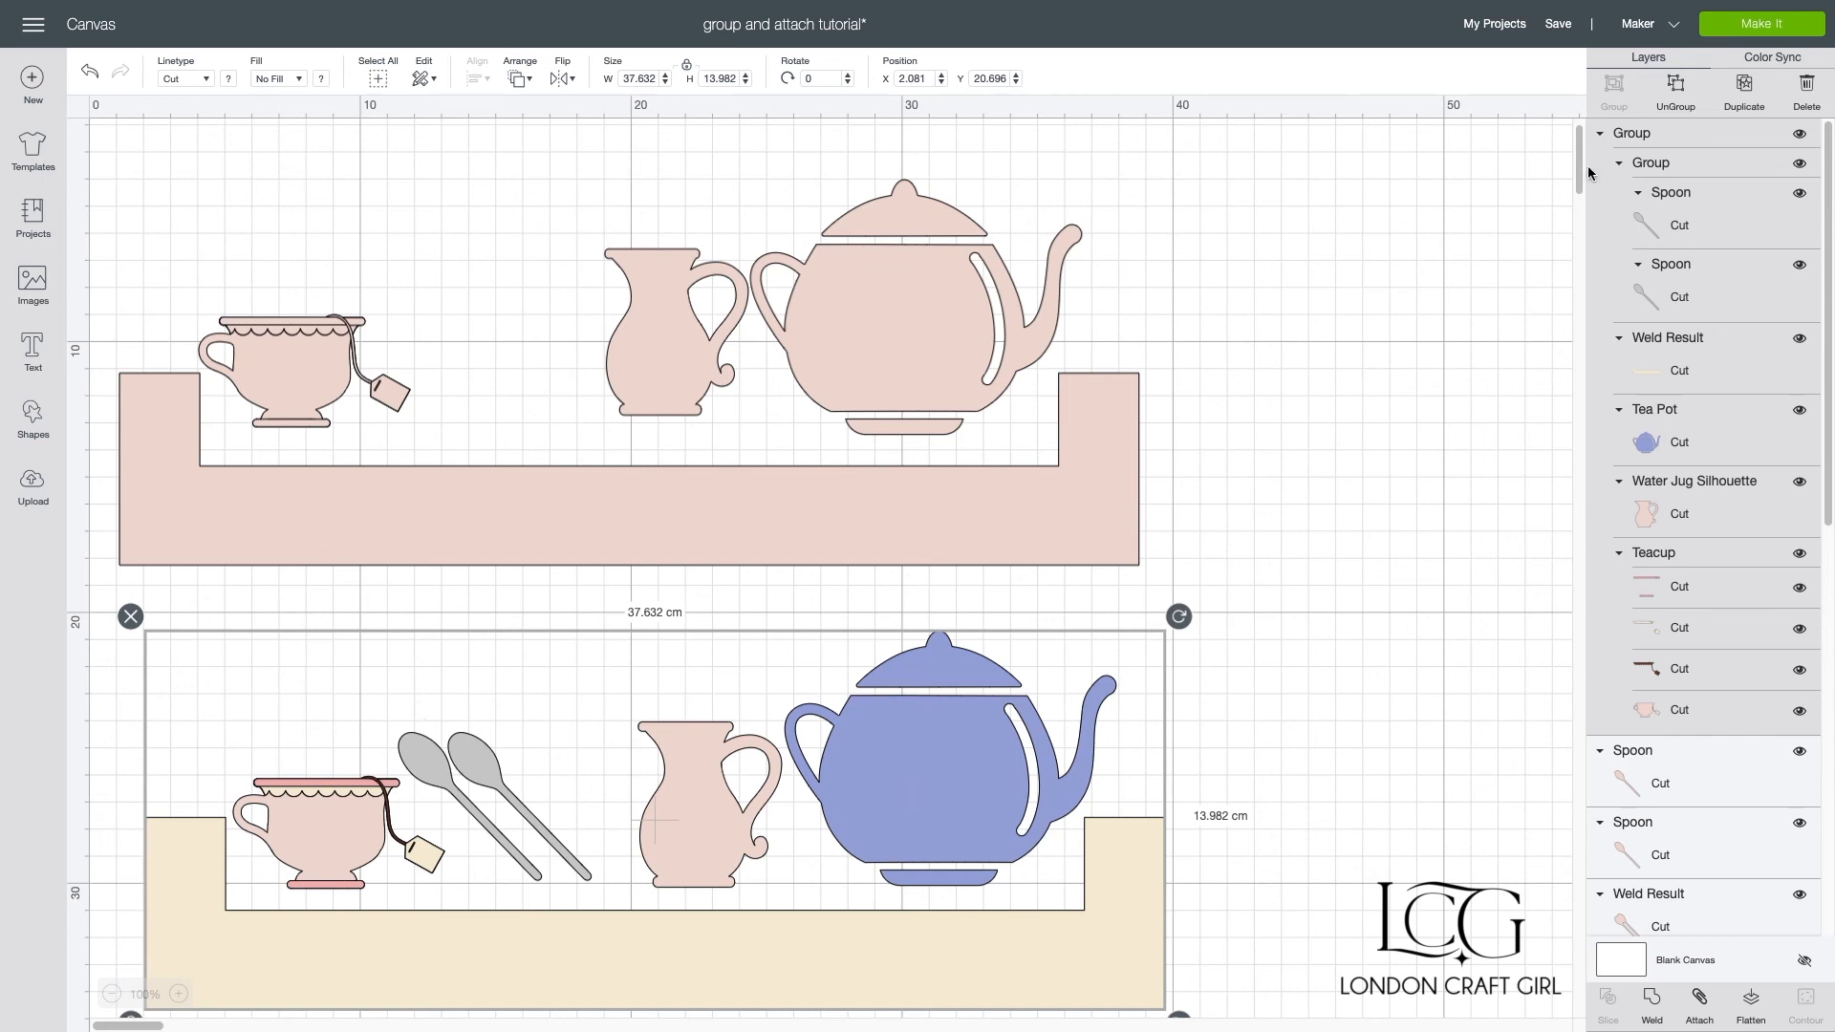
{"action": "left_click", "coordinate": [1801, 137]}
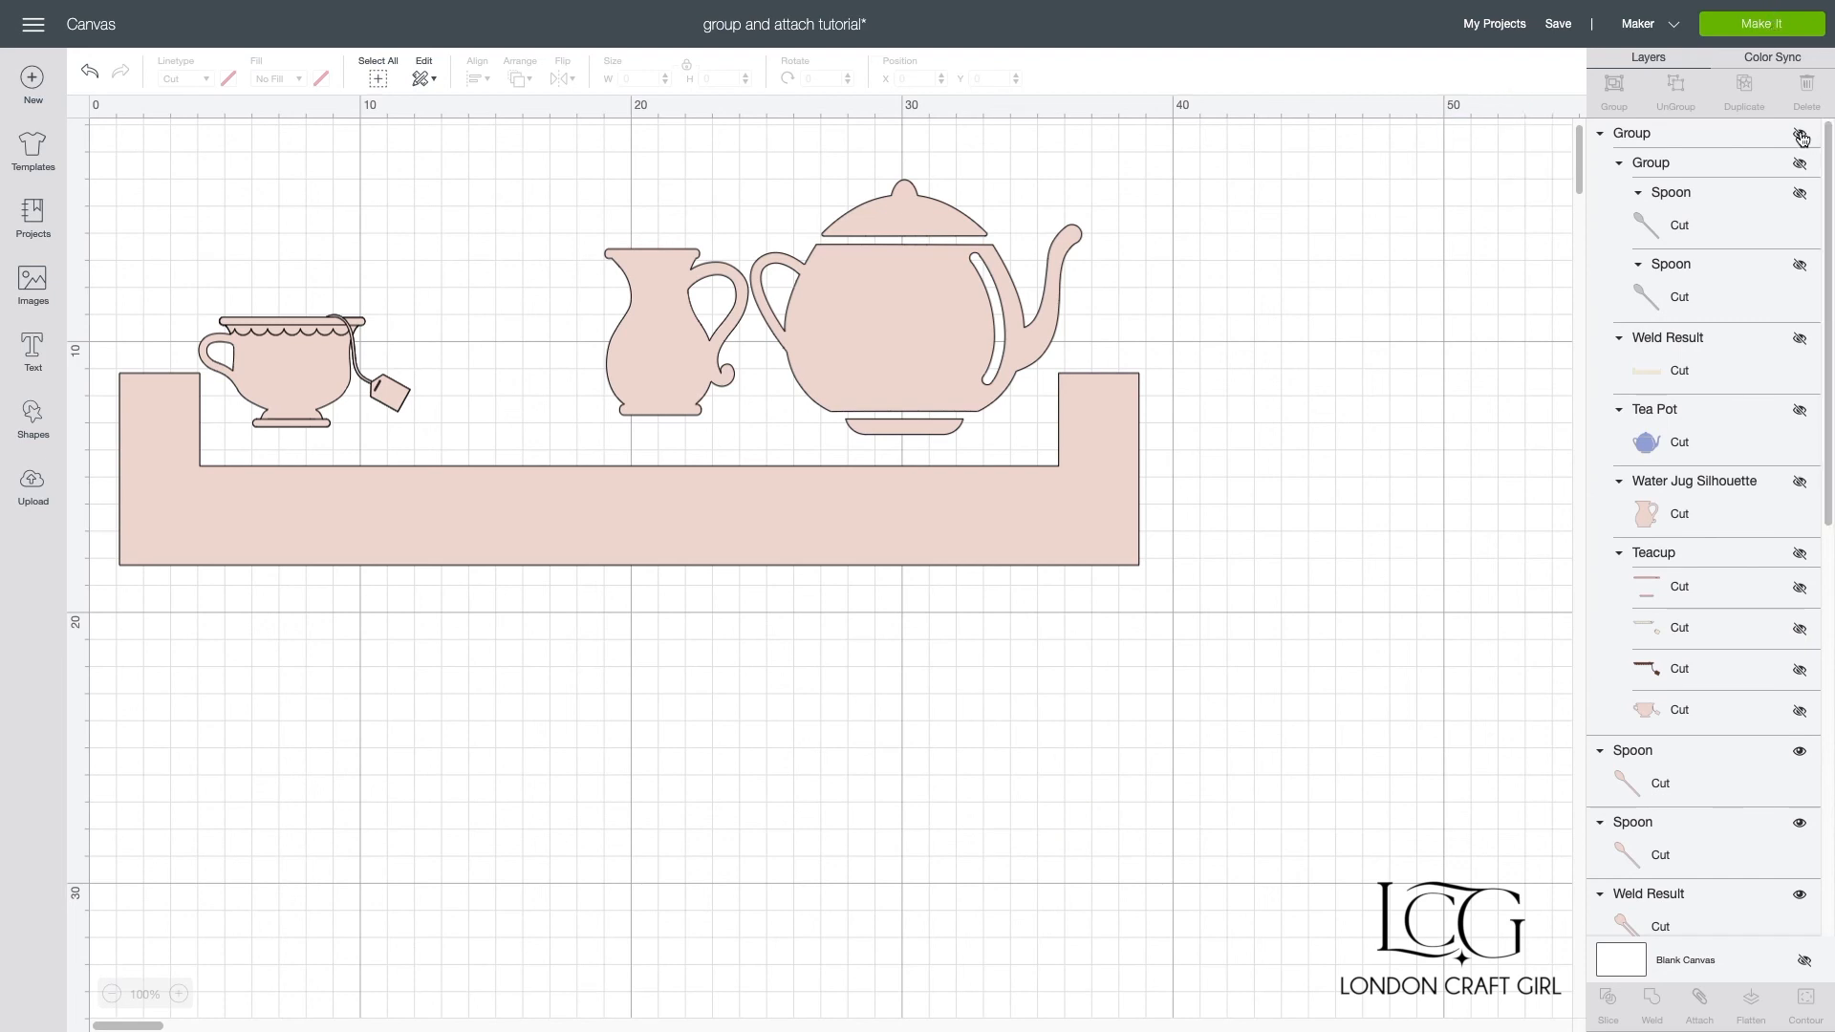
{"action": "left_click", "coordinate": [1801, 136]}
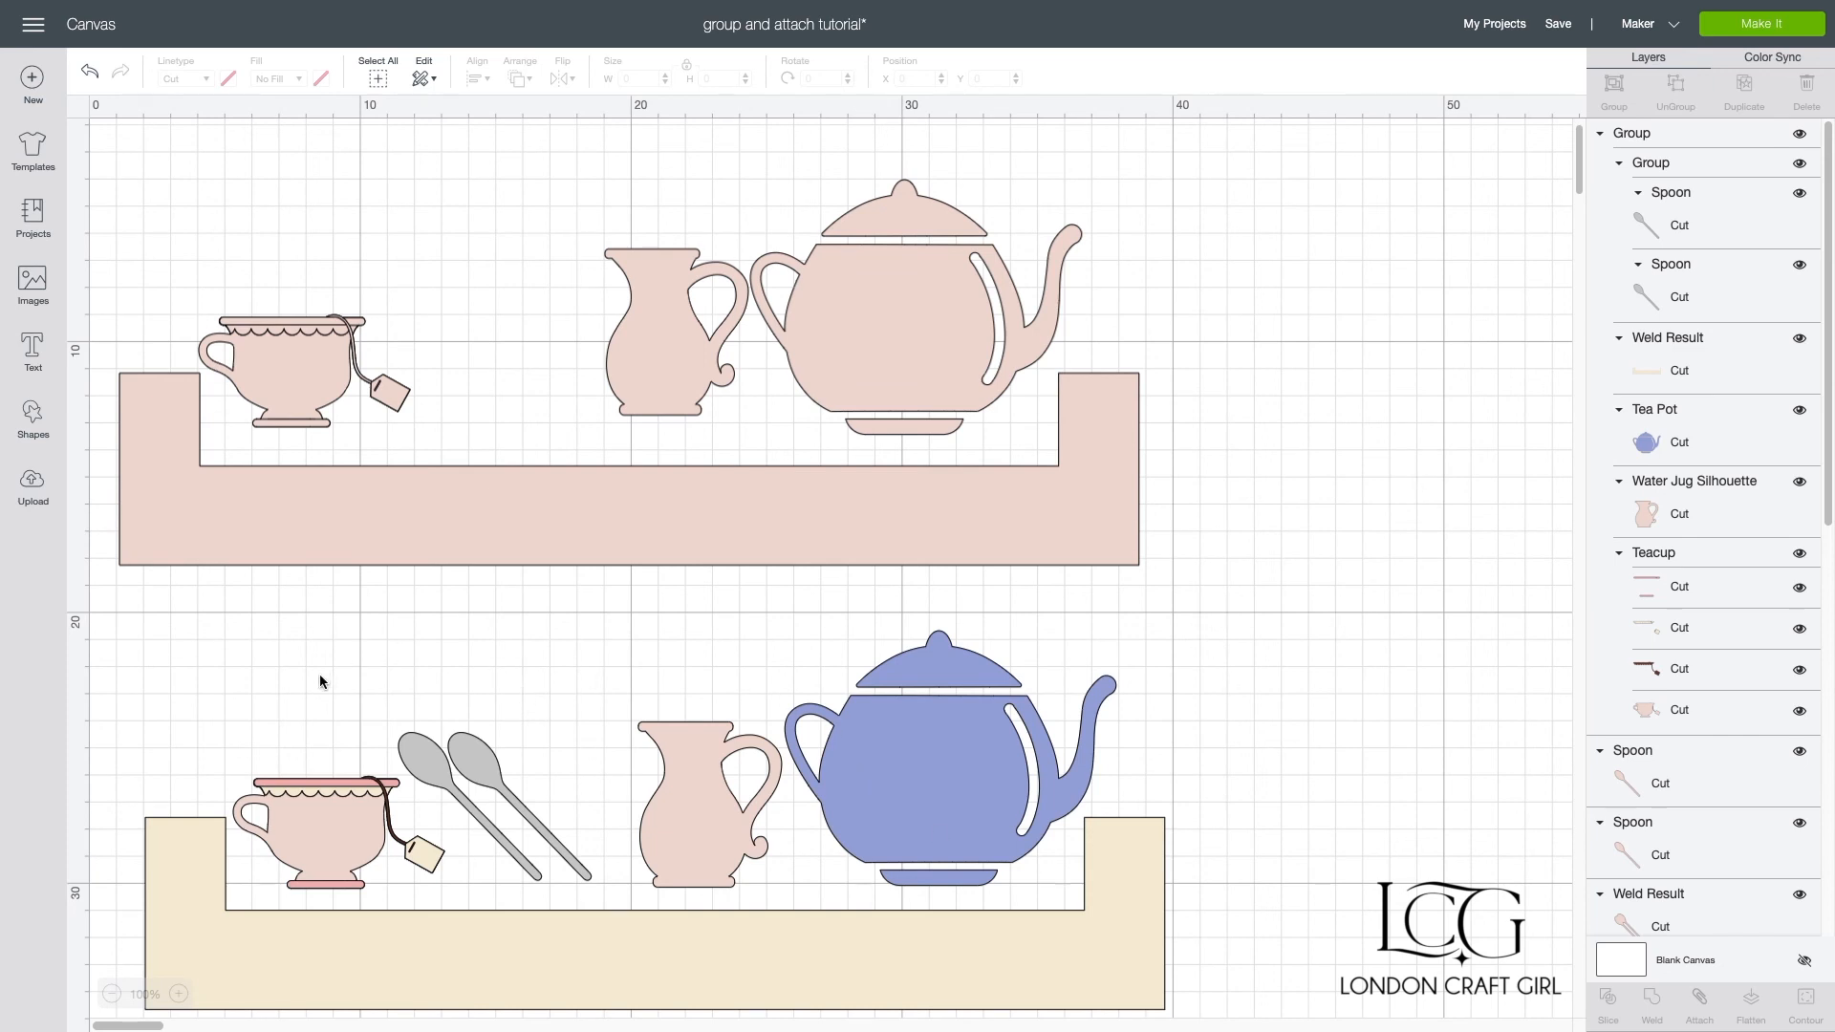
Step: Ungroup the lower tea set and select the grey spoons to check their own nested group
{"action": "left_click", "coordinate": [465, 753]}
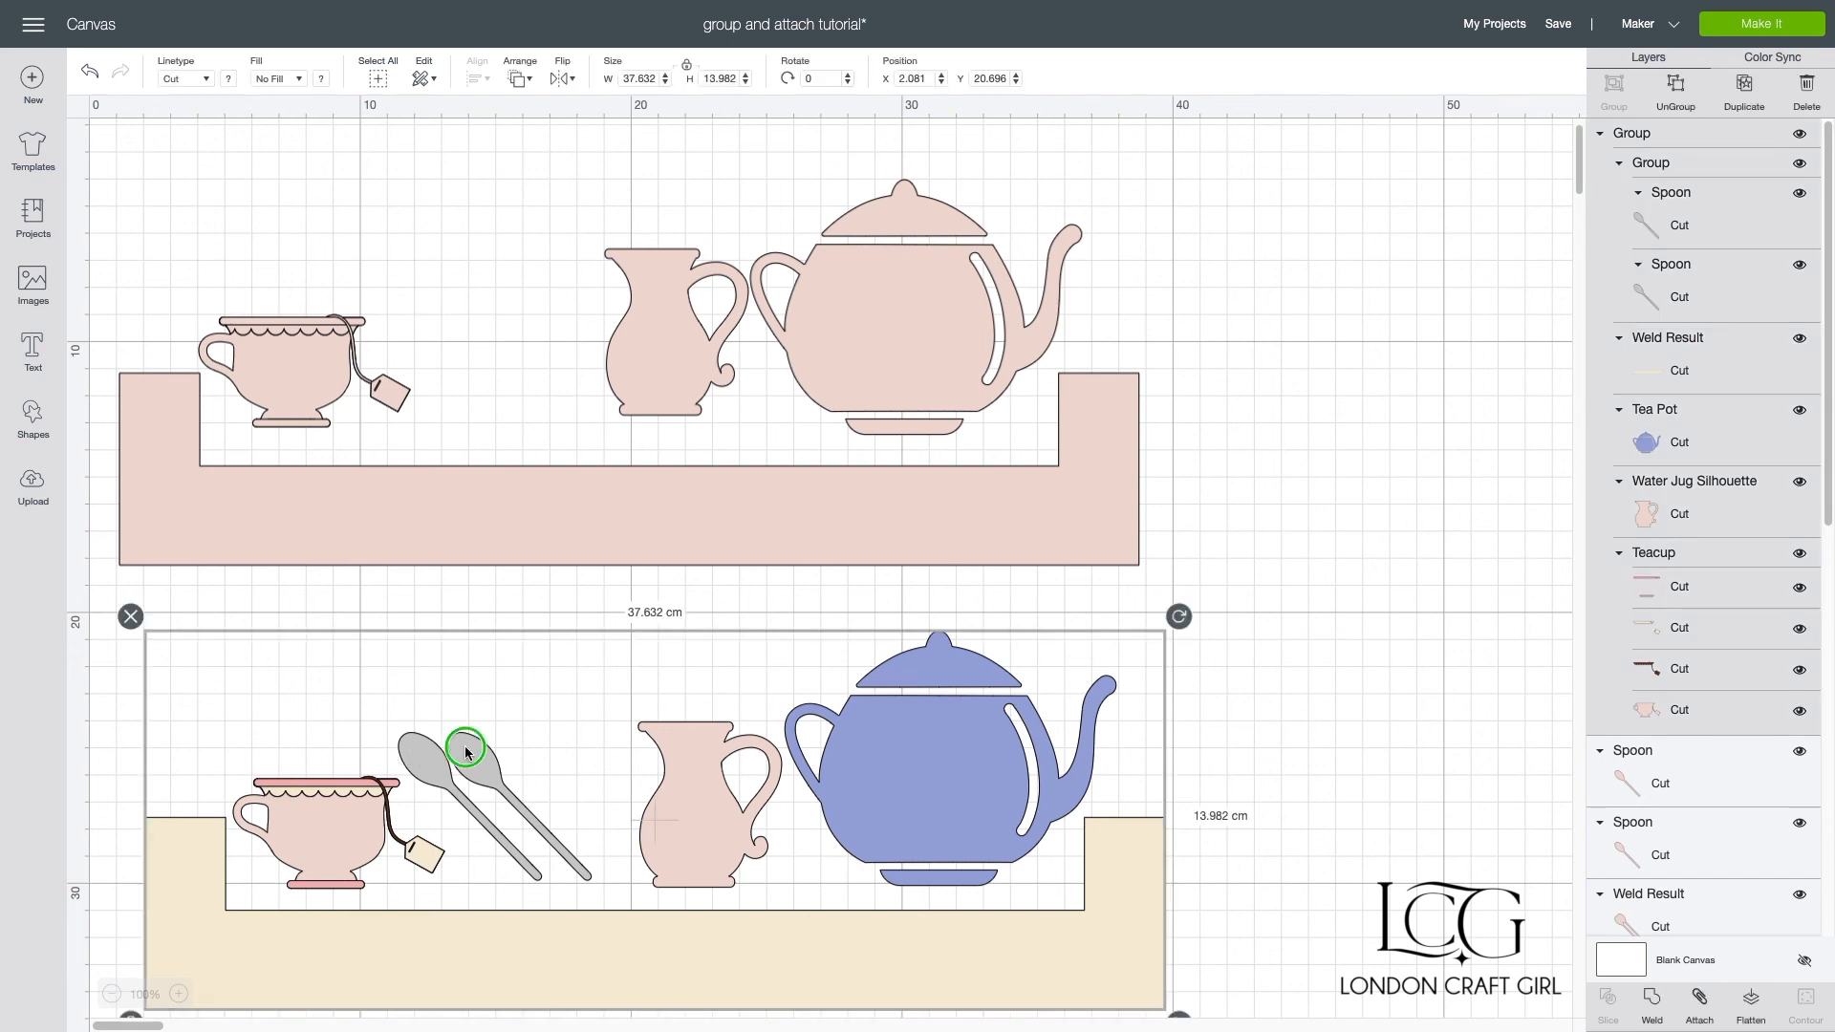
{"action": "right_click", "coordinate": [465, 753]}
{"action": "left_click", "coordinate": [527, 547]}
{"action": "left_click", "coordinate": [320, 604]}
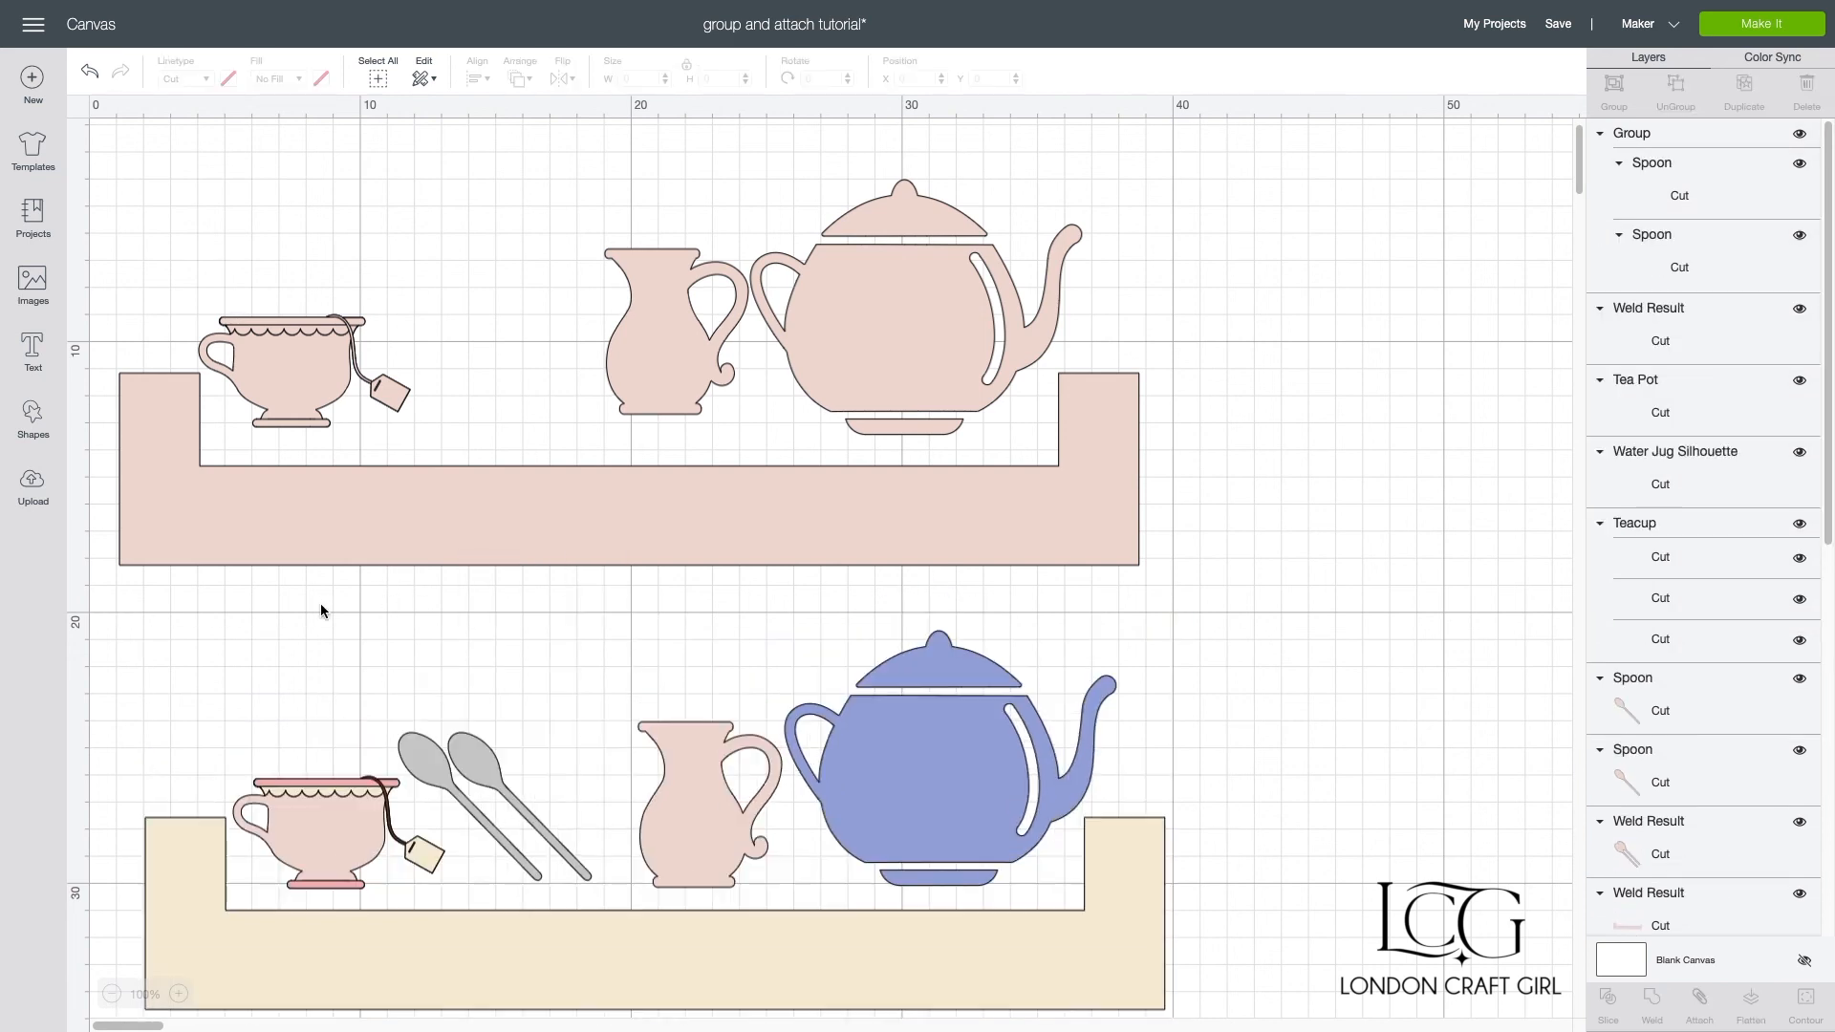
{"action": "left_click", "coordinate": [422, 749]}
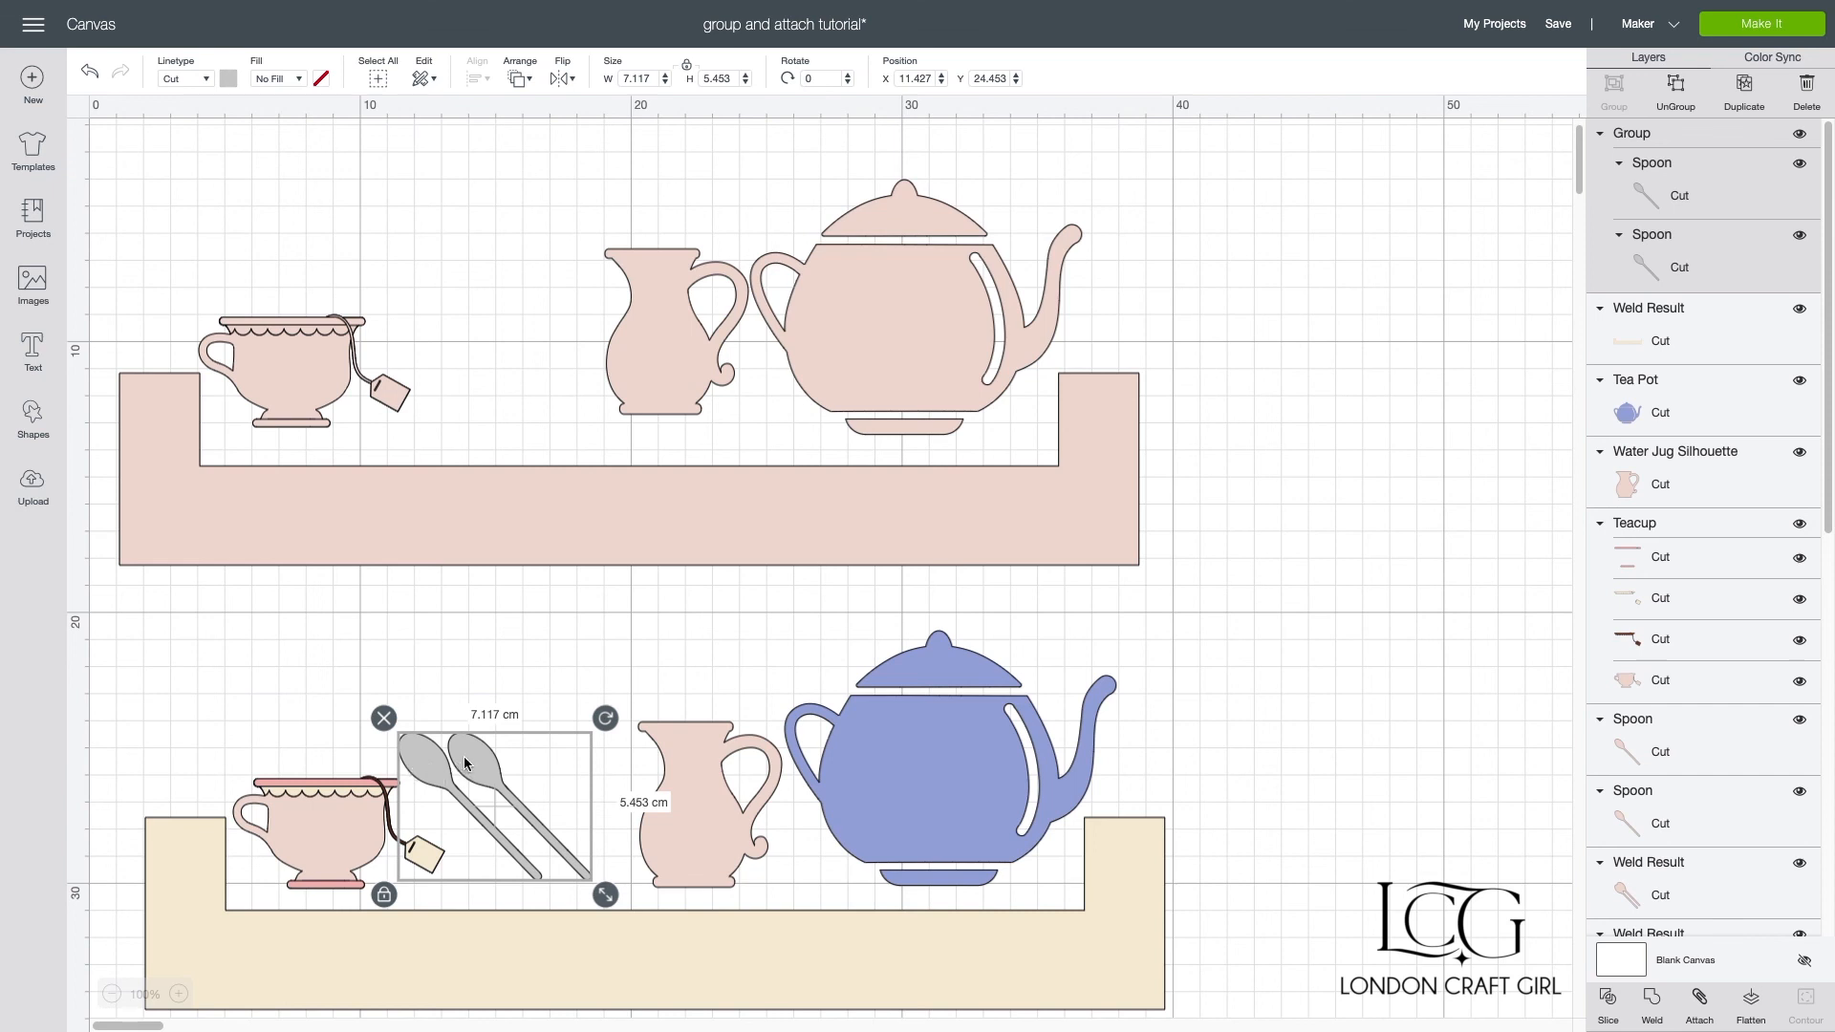
{"action": "left_click", "coordinate": [449, 636]}
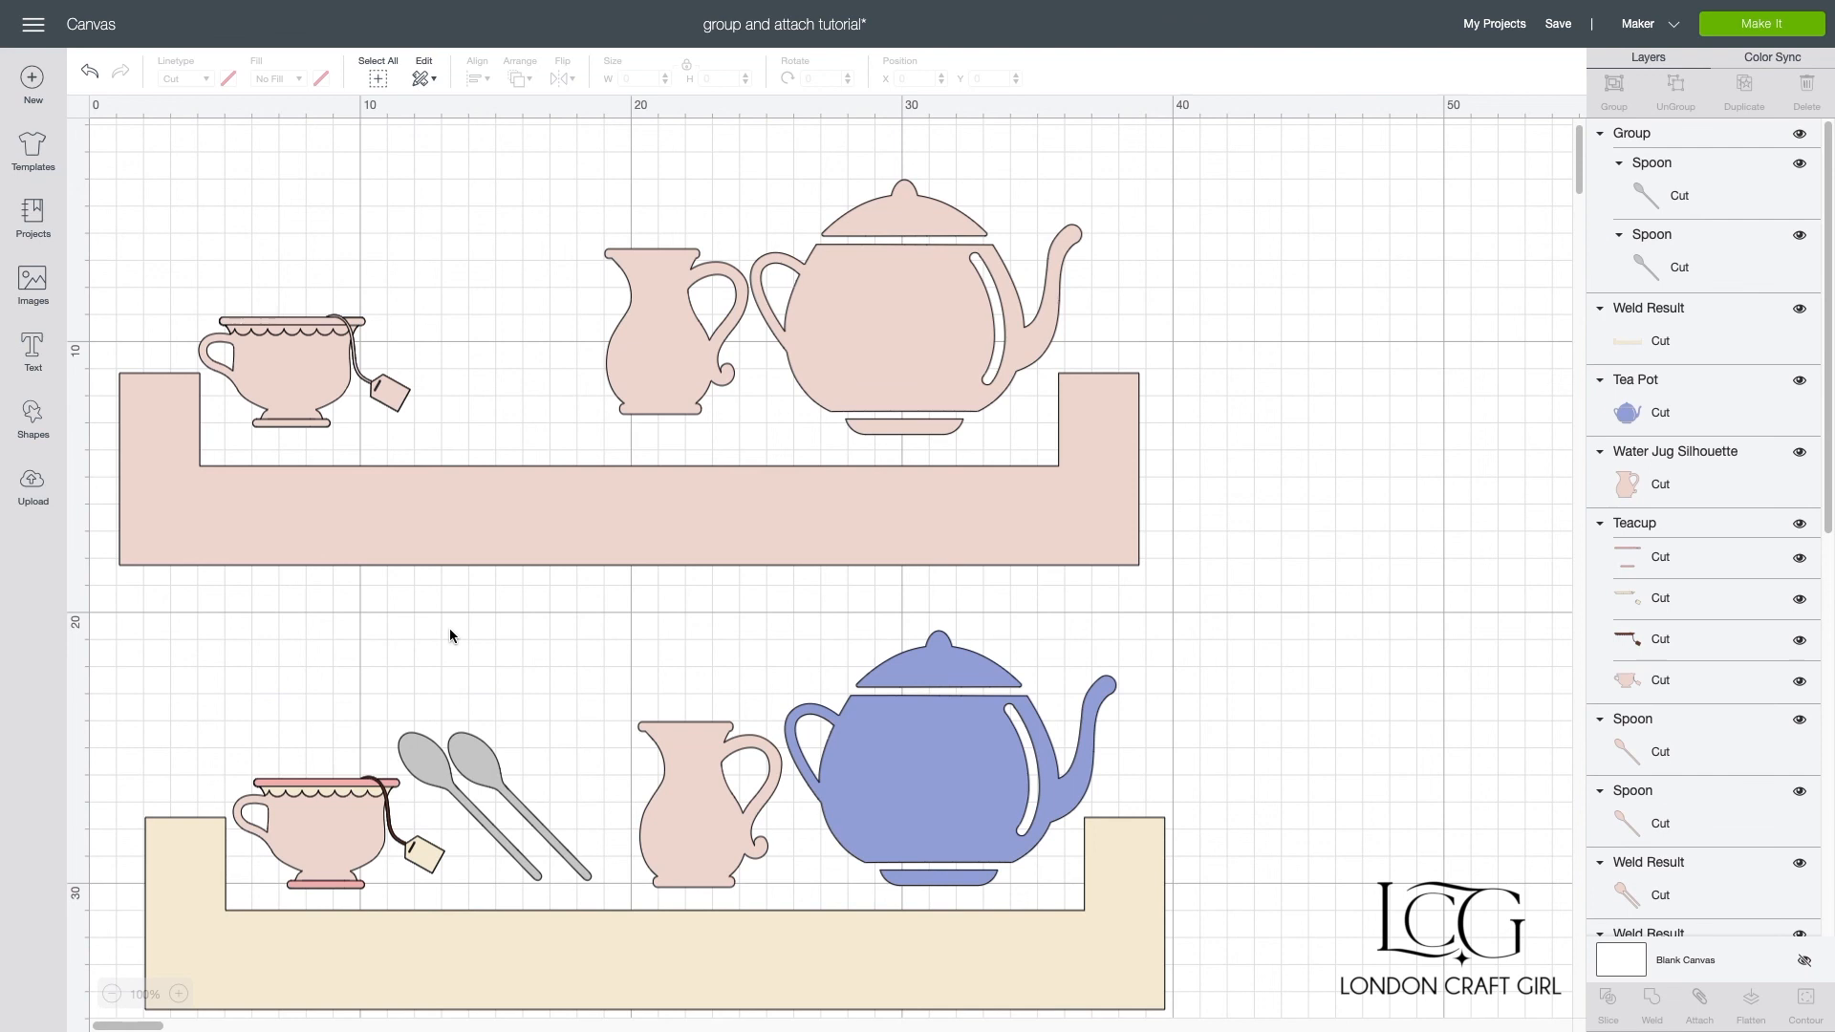
{"action": "scroll", "coordinate": [239, 621], "scroll_direction": "up", "scroll_amount": 1}
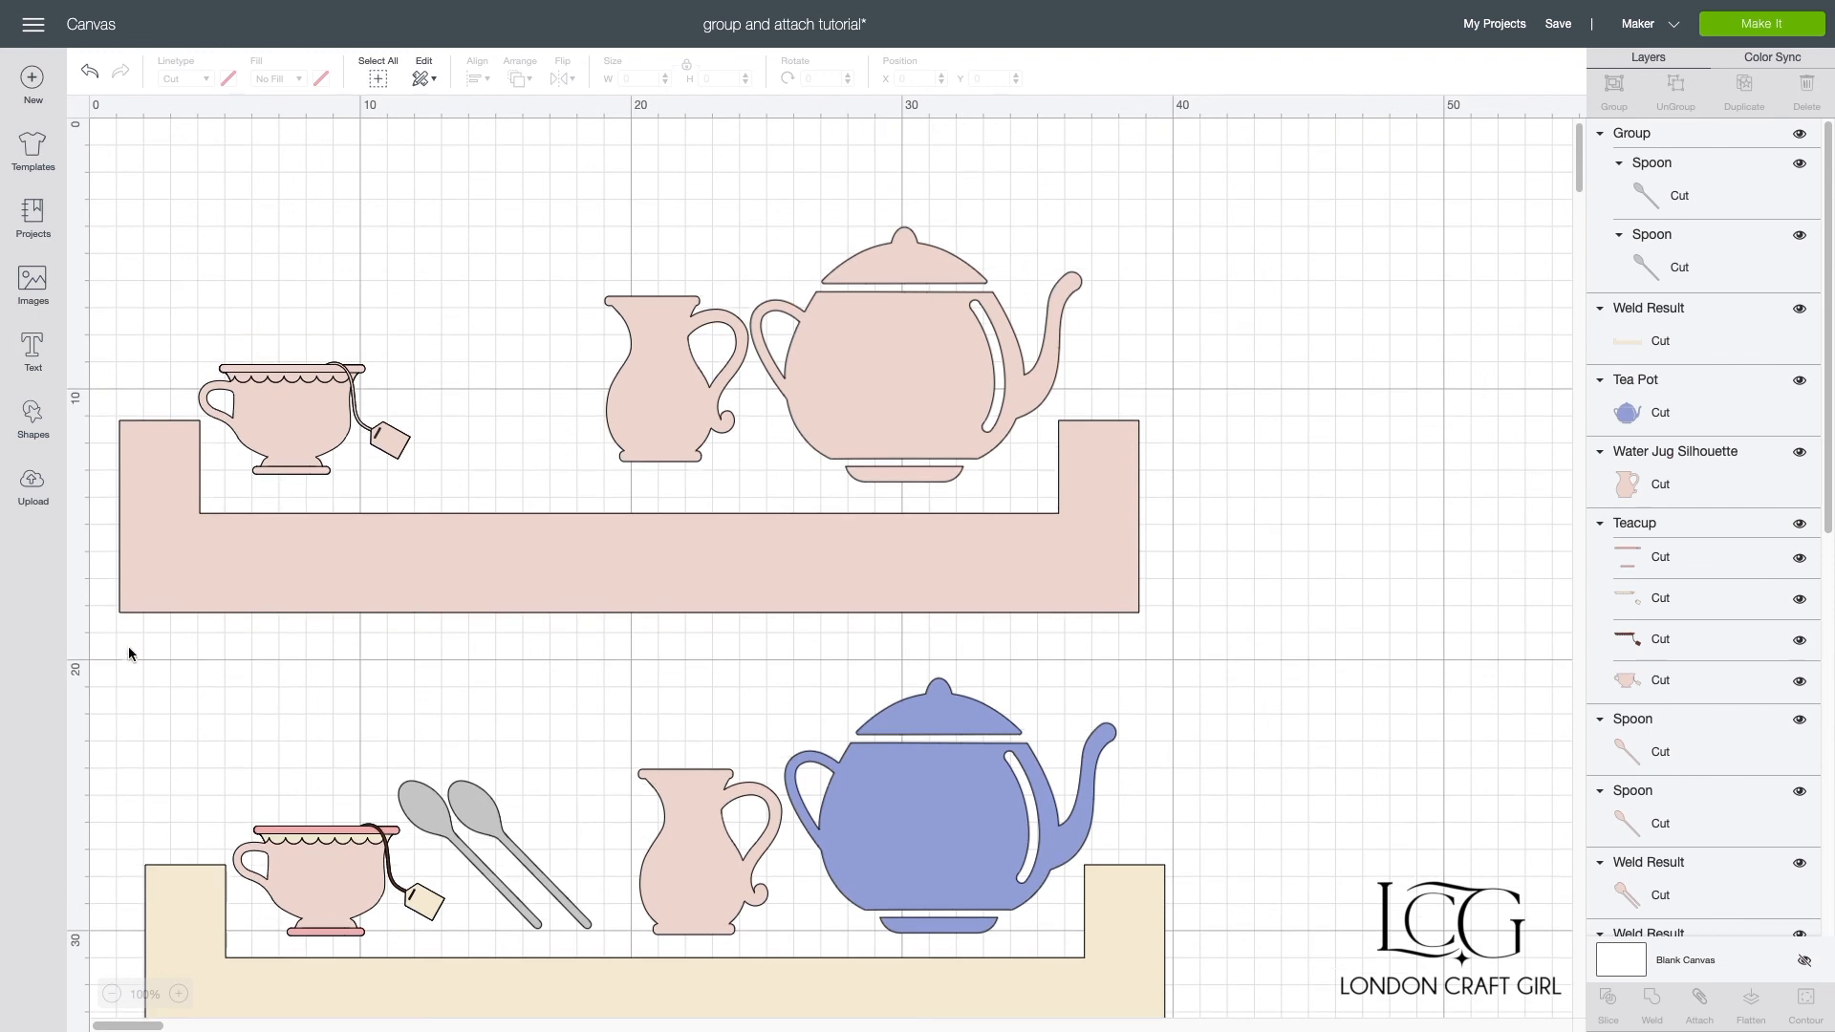